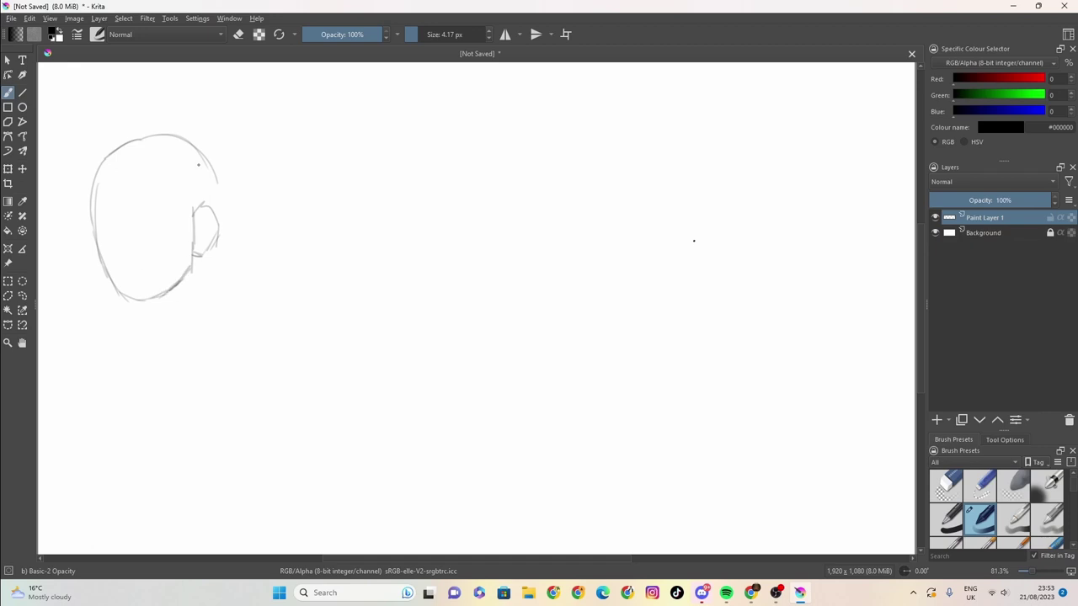
Complete the curve over the back of the head and sketch two ball-tipped antennae on top of it
mouse_move(213, 211)
mouse_down()
mouse_move(215, 157)
mouse_move(214, 216)
mouse_move(184, 151)
mouse_move(143, 154)
mouse_up()
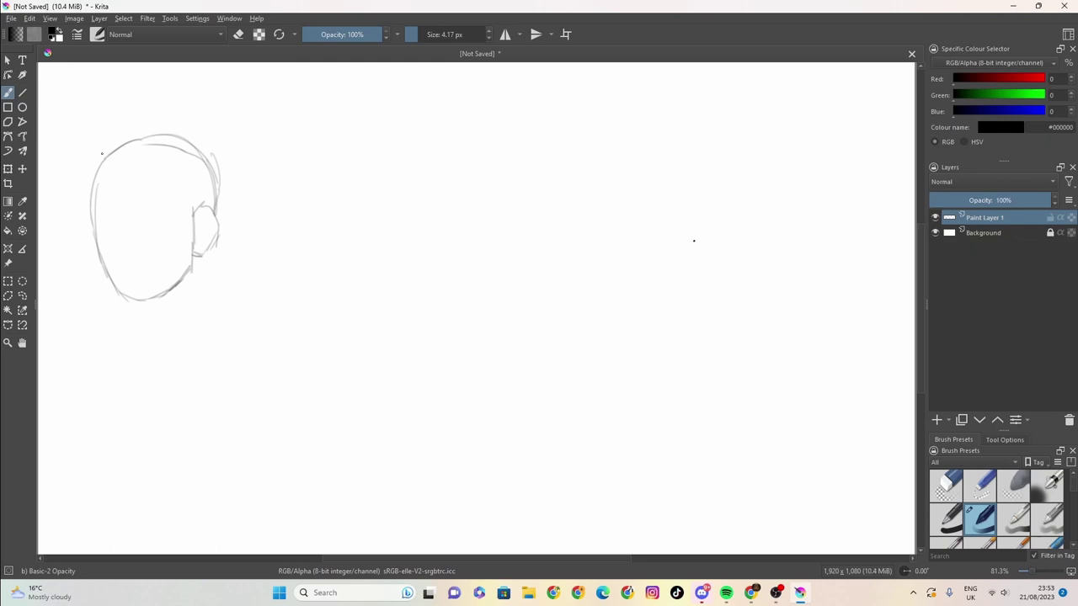
mouse_move(97, 168)
mouse_down()
mouse_move(84, 127)
mouse_move(102, 164)
mouse_up()
mouse_move(168, 162)
mouse_down()
mouse_move(196, 122)
mouse_move(168, 176)
mouse_move(173, 164)
mouse_up()
mouse_move(83, 118)
mouse_down()
mouse_move(81, 129)
mouse_move(84, 117)
mouse_up()
mouse_move(201, 108)
mouse_down()
mouse_move(210, 116)
mouse_move(200, 107)
mouse_up()
drag(168, 169, 162, 178)
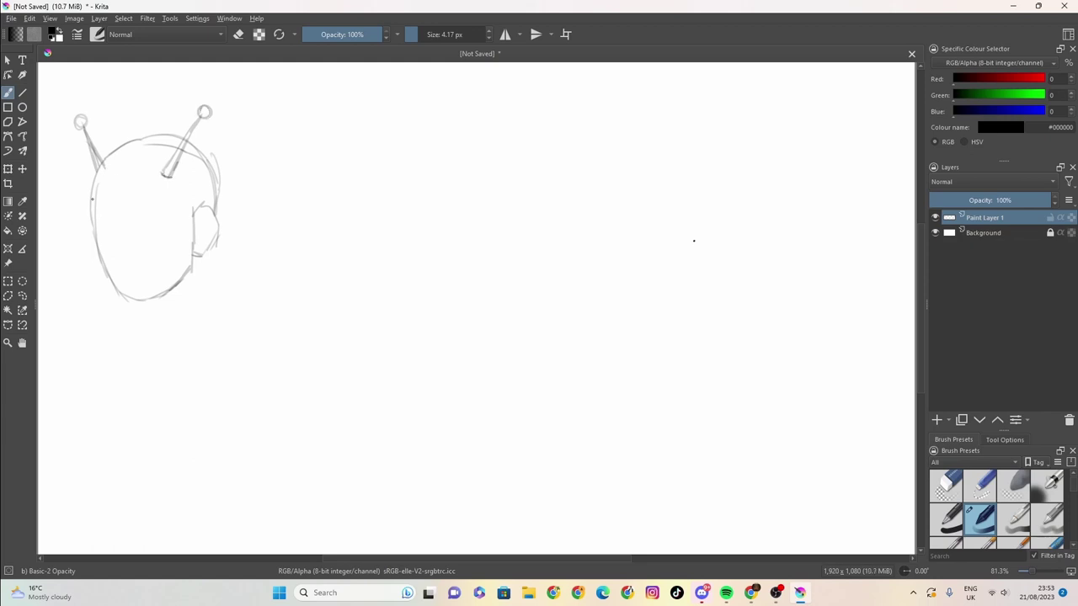
Sketch the jagged fringe across the forehead and the hair strands hanging in front of the ear
mouse_move(118, 172)
mouse_down()
mouse_move(124, 209)
mouse_move(133, 193)
mouse_move(140, 207)
mouse_move(146, 181)
mouse_move(143, 193)
mouse_move(162, 198)
mouse_move(168, 188)
mouse_move(178, 247)
mouse_up()
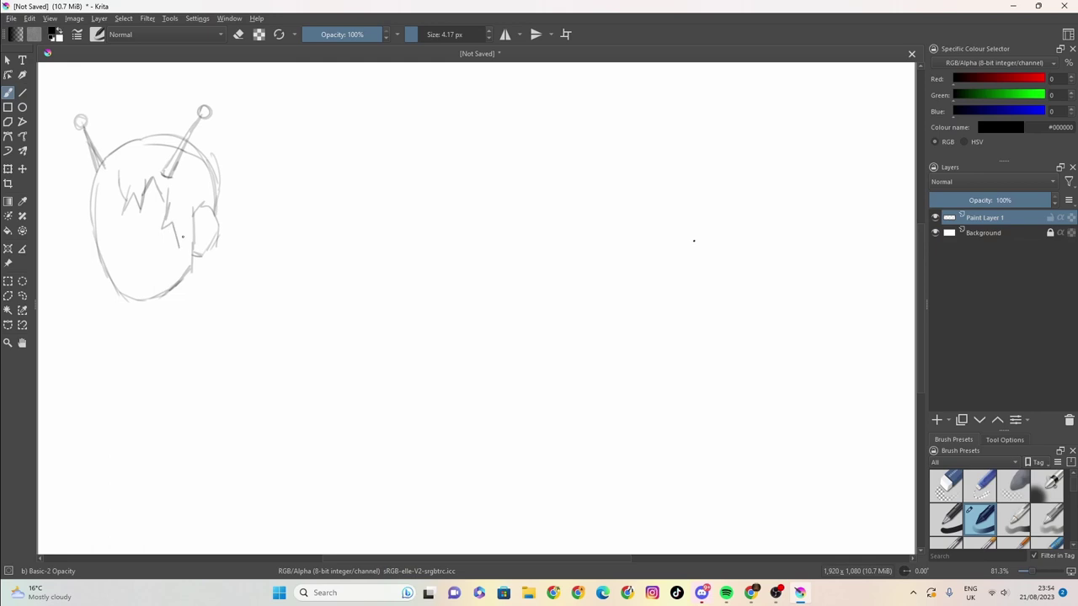
drag(176, 205, 183, 272)
drag(198, 235, 189, 271)
drag(199, 211, 197, 253)
drag(194, 188, 196, 239)
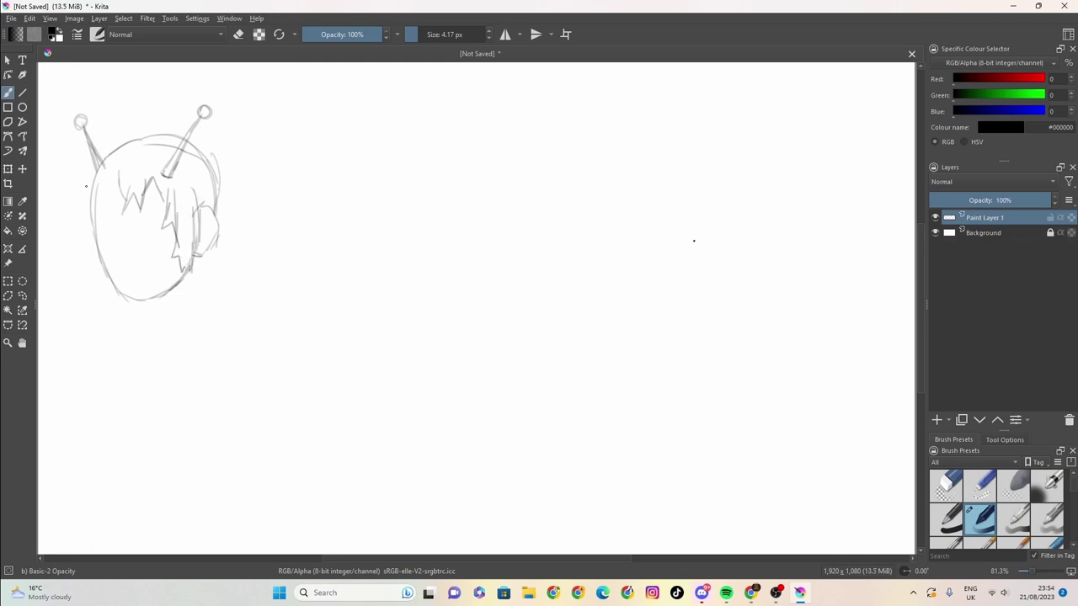
Sketch the side hair framing the face and the spiky outer hair around the crown and back
mouse_move(86, 186)
mouse_down()
mouse_move(84, 269)
mouse_move(96, 274)
mouse_move(106, 254)
mouse_move(94, 206)
mouse_move(103, 200)
mouse_move(97, 228)
mouse_up()
mouse_move(99, 214)
mouse_down()
mouse_move(87, 176)
mouse_move(95, 141)
mouse_move(174, 129)
mouse_move(210, 162)
mouse_move(214, 147)
mouse_move(236, 166)
mouse_move(218, 221)
mouse_up()
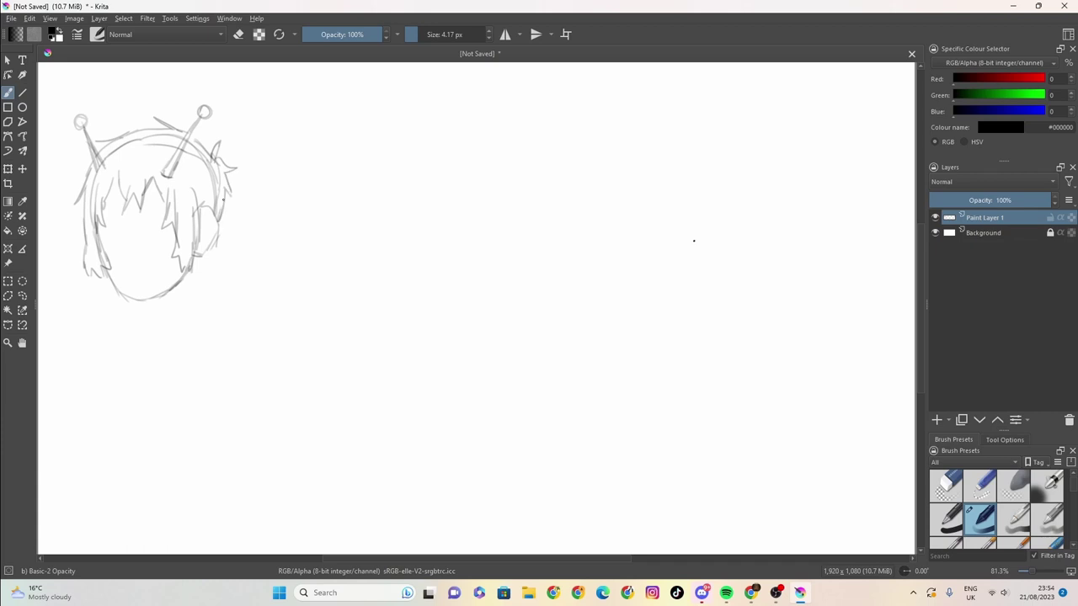
mouse_move(211, 150)
mouse_down()
mouse_move(192, 128)
mouse_move(178, 131)
mouse_up()
Sketch the facial features: a frowning mouth, lowered eyebrows, the nose and both eyes
drag(150, 277, 139, 274)
drag(99, 218, 171, 215)
mouse_move(142, 213)
mouse_down()
mouse_move(161, 219)
mouse_move(123, 226)
mouse_move(129, 239)
mouse_up()
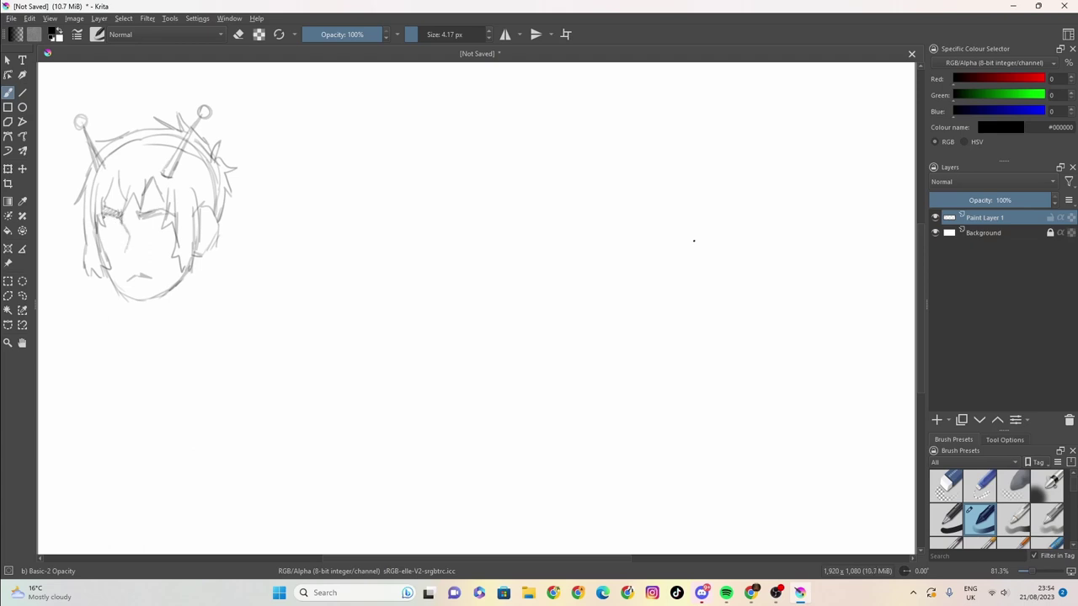
mouse_move(99, 214)
mouse_down()
mouse_move(117, 220)
mouse_move(127, 258)
mouse_up()
mouse_move(137, 249)
mouse_down()
mouse_move(133, 261)
mouse_move(132, 230)
mouse_move(127, 242)
mouse_move(107, 231)
mouse_move(115, 228)
mouse_move(115, 241)
mouse_up()
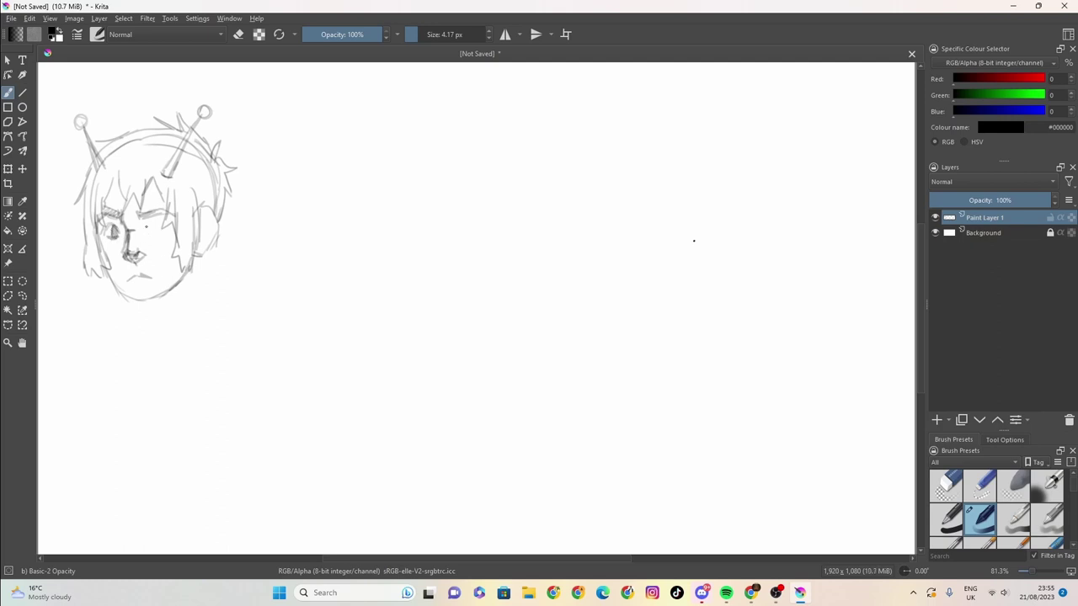
mouse_move(145, 224)
mouse_down()
mouse_move(172, 223)
mouse_move(151, 227)
mouse_move(171, 231)
mouse_move(152, 239)
mouse_move(160, 224)
mouse_move(171, 234)
mouse_move(162, 237)
mouse_up()
Erase the heavy nose lines with the eraser at 27.20 px
click(238, 34)
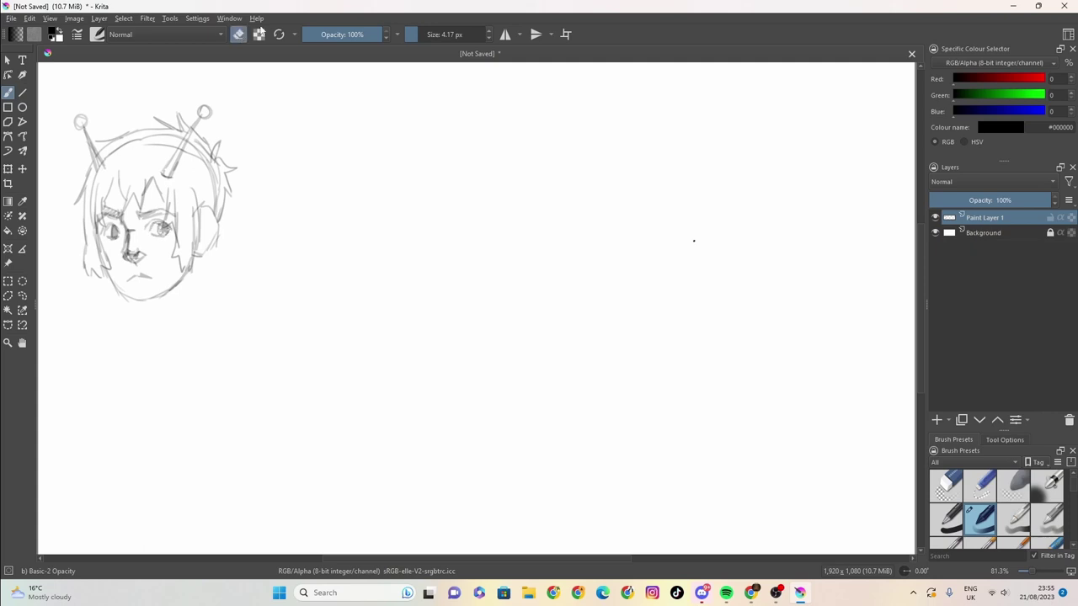
drag(421, 34, 447, 34)
drag(133, 244, 126, 246)
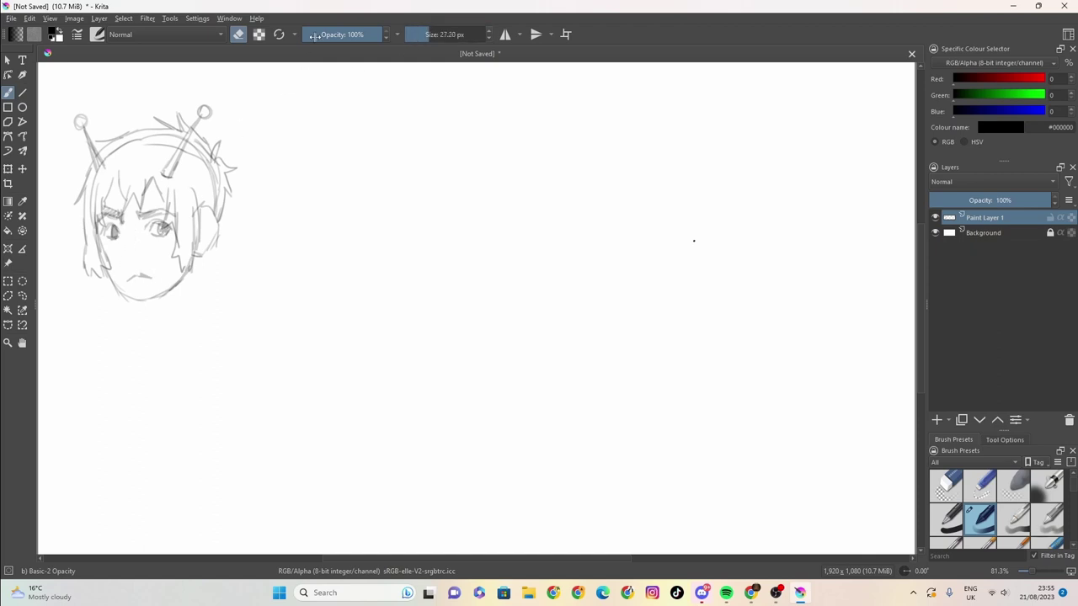
Redraw the nose more lightly with the 4.17 px brush and darken the mouth and jawline
click(240, 35)
drag(421, 35, 411, 35)
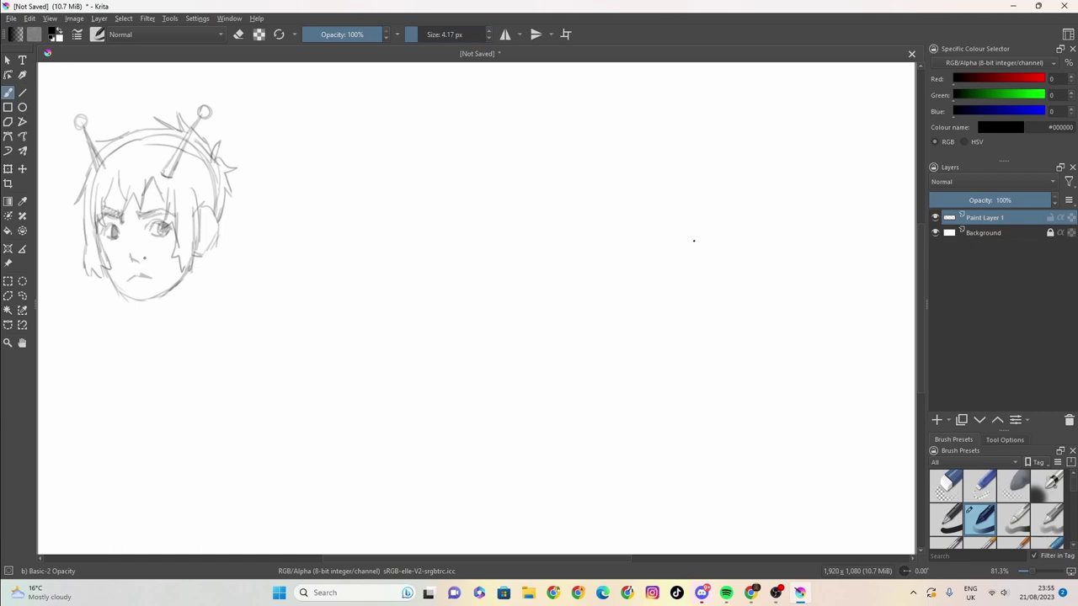
drag(126, 252, 131, 259)
mouse_move(132, 245)
mouse_down()
mouse_move(190, 266)
mouse_move(168, 295)
mouse_move(145, 302)
mouse_move(115, 286)
mouse_move(154, 299)
mouse_move(178, 276)
mouse_move(150, 299)
mouse_up()
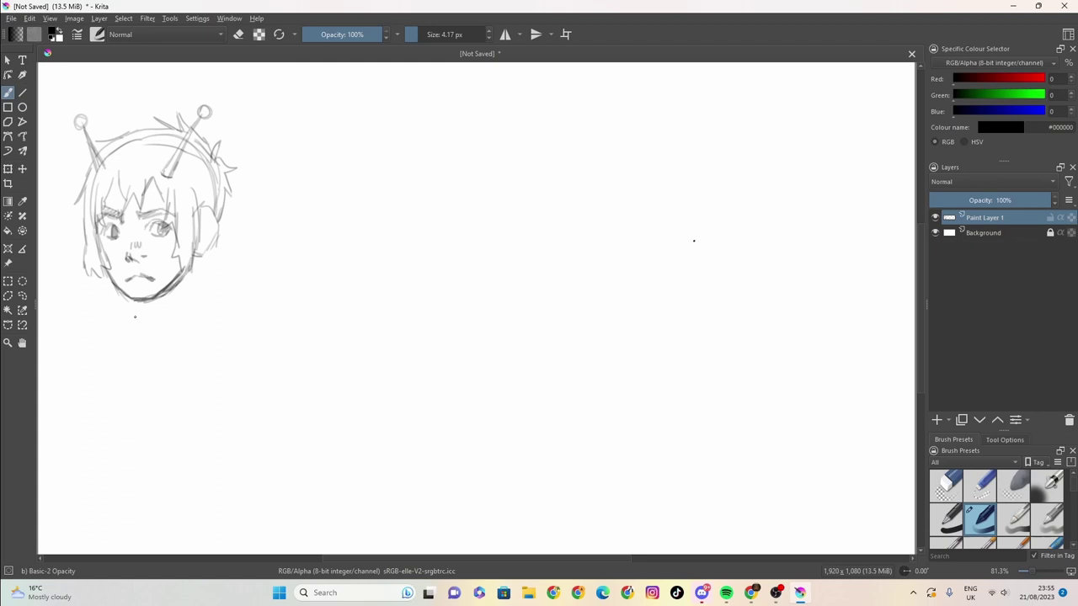
Sketch the neck and collarbones, with jagged hair strands falling behind the neck on both sides
drag(141, 303, 161, 340)
mouse_move(185, 274)
mouse_down()
mouse_move(160, 338)
mouse_move(135, 328)
mouse_move(119, 340)
mouse_move(139, 358)
mouse_up()
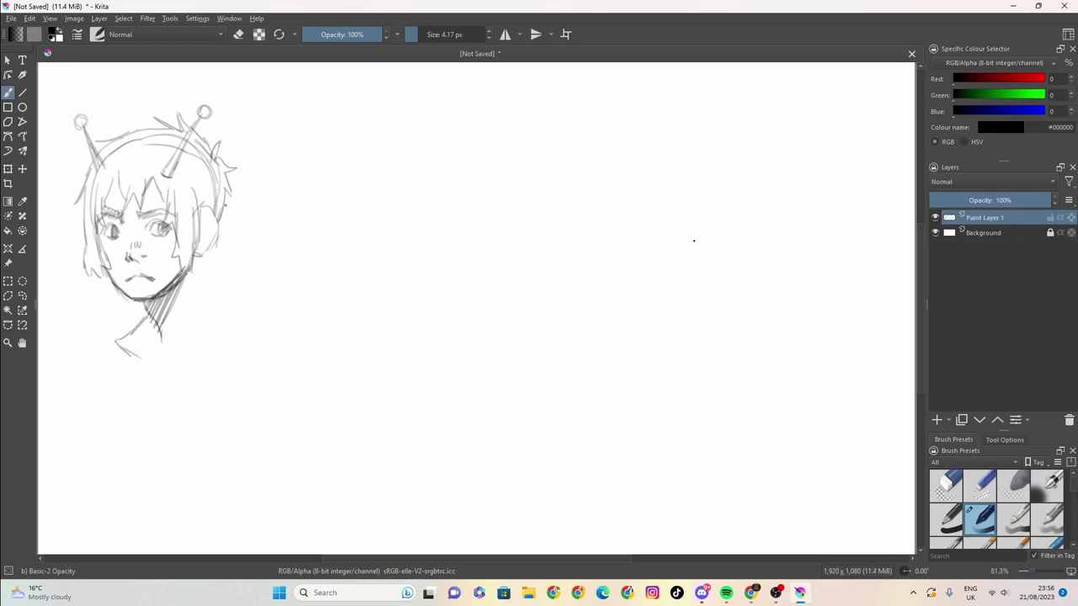
mouse_move(222, 204)
mouse_down()
mouse_move(224, 281)
mouse_move(209, 295)
mouse_up()
mouse_move(111, 283)
mouse_down()
mouse_move(114, 306)
mouse_move(138, 324)
mouse_up()
drag(206, 253, 199, 326)
mouse_move(204, 289)
mouse_down()
mouse_move(201, 327)
mouse_move(229, 343)
mouse_move(210, 361)
mouse_move(160, 365)
mouse_up()
drag(160, 361, 172, 368)
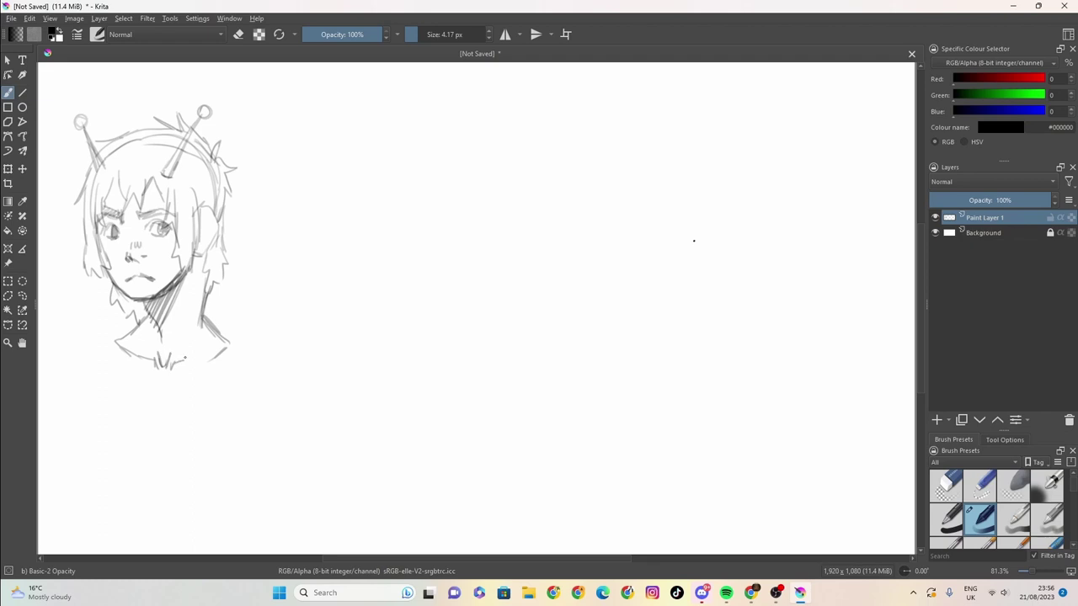
Hatch a dark shadow on the neck under the jaw and add the neck muscle line
mouse_move(191, 301)
mouse_down()
mouse_move(179, 334)
mouse_move(158, 334)
mouse_up()
drag(154, 325, 163, 343)
mouse_move(147, 305)
mouse_down()
mouse_move(158, 328)
mouse_move(154, 310)
mouse_move(175, 315)
mouse_move(169, 328)
mouse_up()
drag(182, 278, 174, 296)
drag(172, 300, 164, 319)
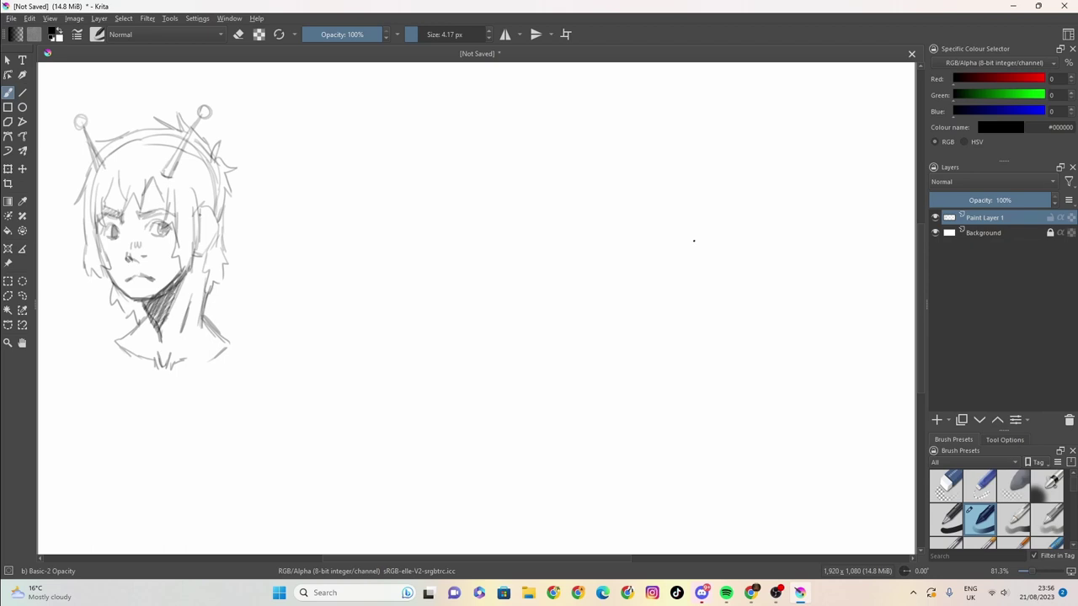
Strengthen the hair edge in front of the ear and add strands radiating from the top of the fringe
drag(200, 207, 198, 235)
drag(199, 214, 197, 237)
drag(189, 178, 199, 206)
drag(197, 194, 200, 212)
mouse_move(140, 158)
mouse_down()
mouse_move(133, 175)
mouse_move(144, 172)
mouse_move(118, 170)
mouse_move(108, 183)
mouse_up()
drag(154, 155, 168, 176)
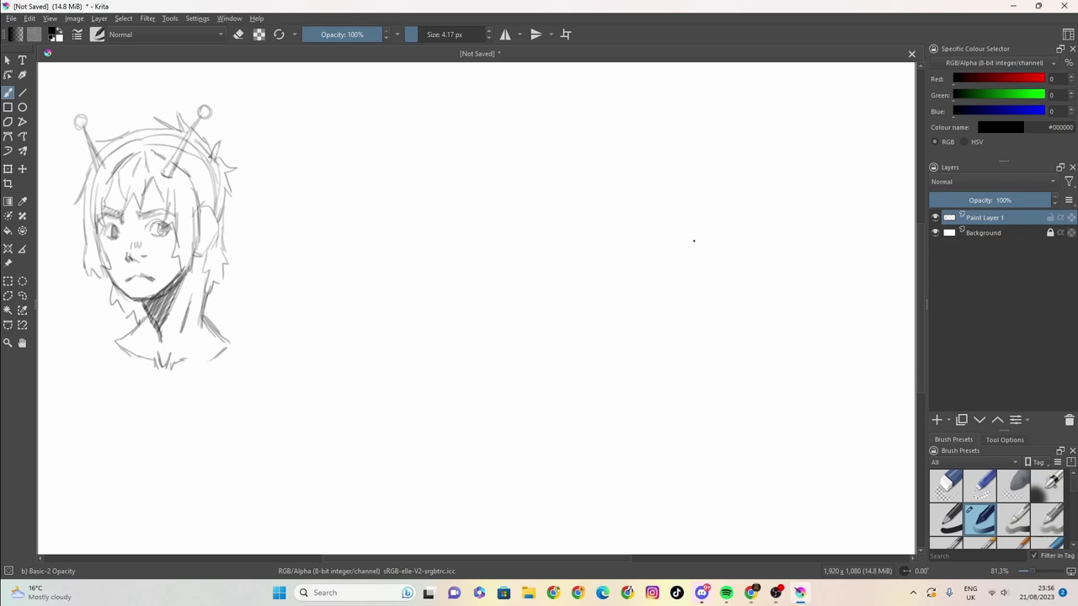
Add hair strands and inner detail around the ear, and touch up the jaw shading and far eye
mouse_move(211, 146)
mouse_down()
mouse_move(187, 164)
mouse_move(212, 216)
mouse_up()
mouse_move(206, 217)
mouse_down()
mouse_move(211, 228)
mouse_move(199, 226)
mouse_up()
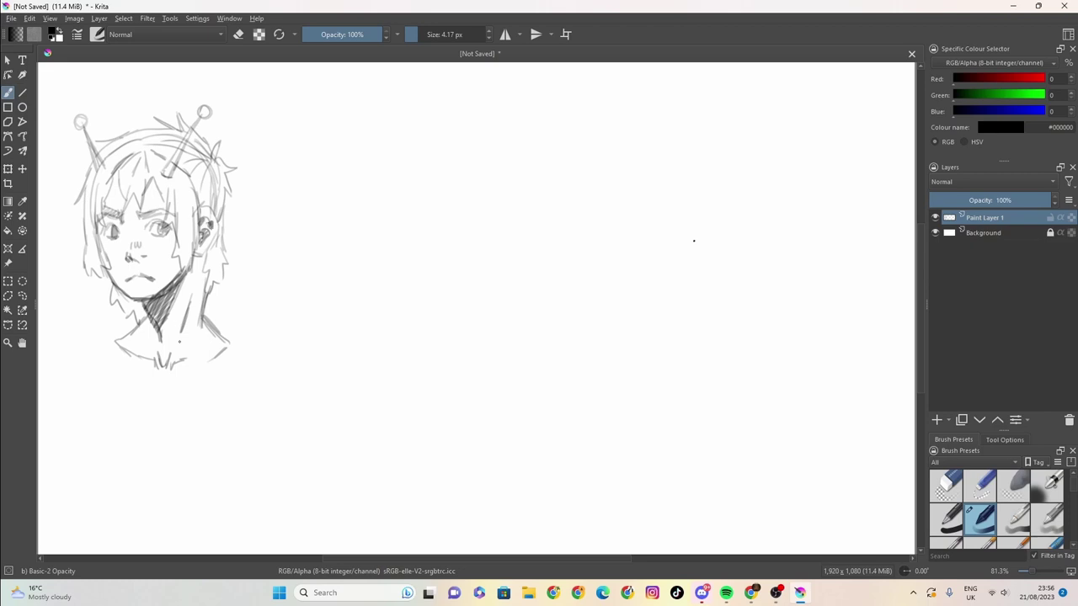
mouse_move(179, 277)
mouse_down()
mouse_move(164, 295)
mouse_move(124, 301)
mouse_up()
drag(110, 227, 107, 231)
Sketch the outlines of both sides of the torso, running down from the shoulders
mouse_move(121, 339)
mouse_down()
mouse_move(93, 366)
mouse_move(86, 465)
mouse_up()
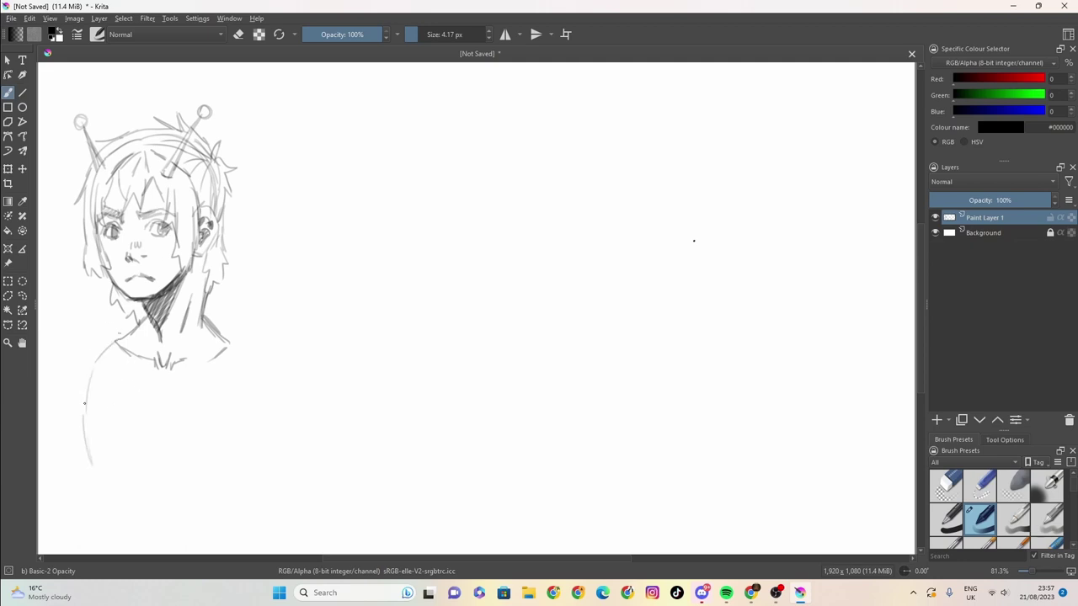
drag(94, 374, 83, 416)
mouse_move(120, 342)
mouse_down()
mouse_move(96, 359)
mouse_move(77, 429)
mouse_move(83, 497)
mouse_move(90, 372)
mouse_up()
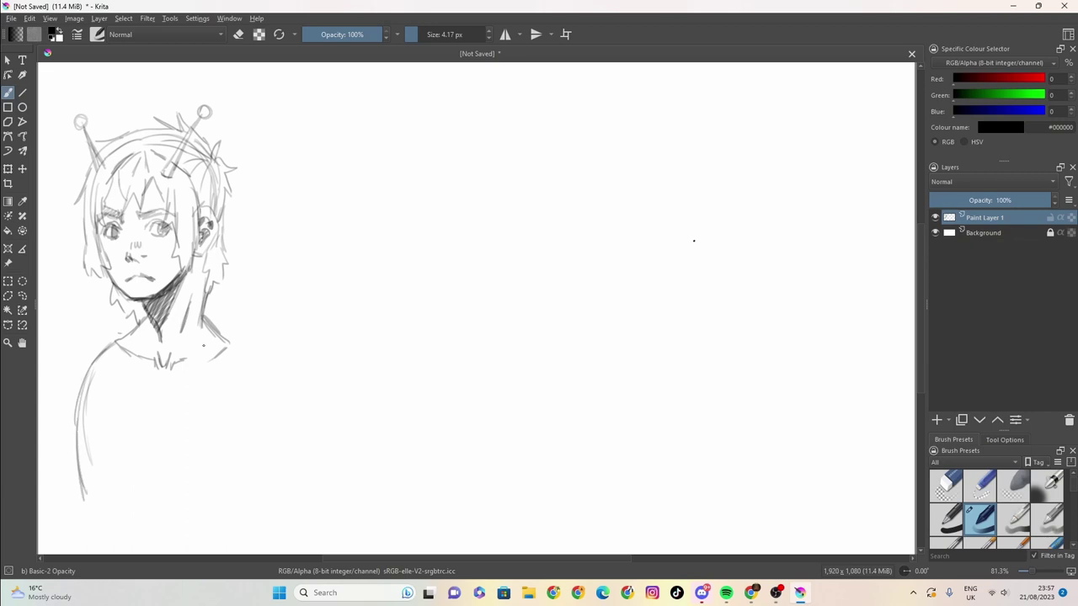
mouse_move(235, 339)
mouse_down()
mouse_move(253, 420)
mouse_move(254, 476)
mouse_up()
mouse_move(246, 359)
mouse_down()
mouse_move(255, 460)
mouse_move(235, 529)
mouse_up()
drag(74, 477, 88, 517)
drag(84, 508, 91, 519)
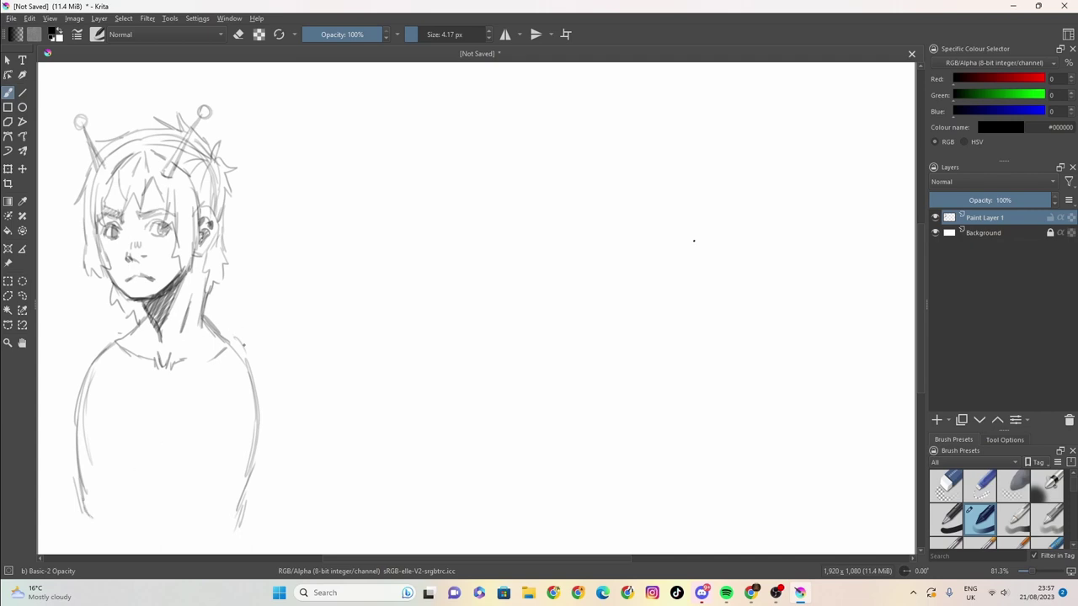
Sketch the shoulder slope and the lowered arm on the ear side of the figure
mouse_move(234, 343)
mouse_down()
mouse_move(268, 361)
mouse_move(269, 375)
mouse_move(241, 350)
mouse_move(286, 376)
mouse_move(298, 411)
mouse_up()
mouse_move(271, 367)
mouse_down()
mouse_move(290, 388)
mouse_move(302, 479)
mouse_up()
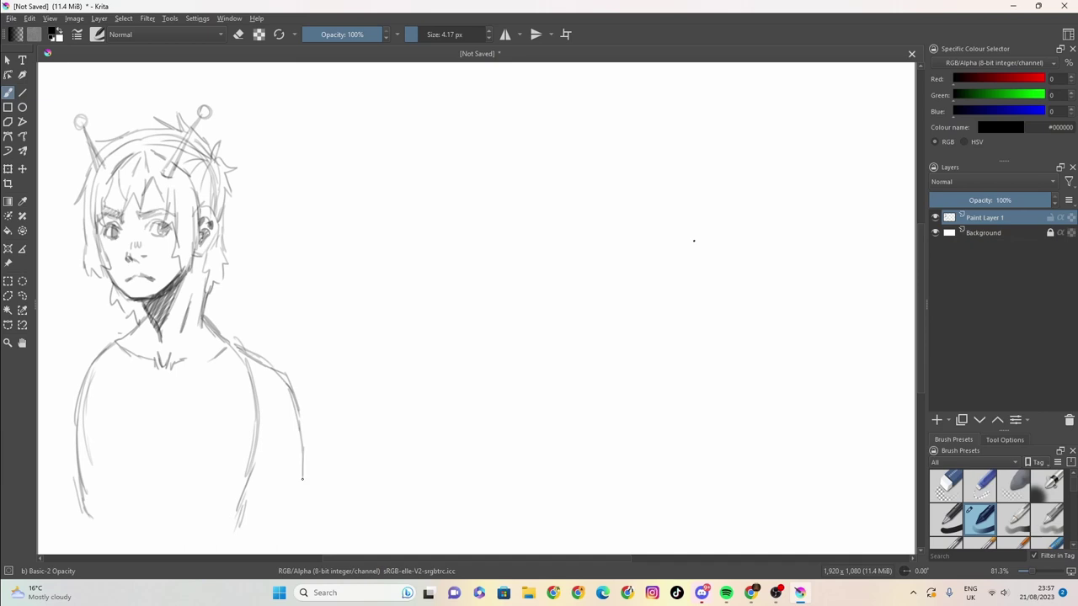
drag(302, 429, 300, 526)
drag(248, 496, 246, 528)
drag(251, 487, 256, 542)
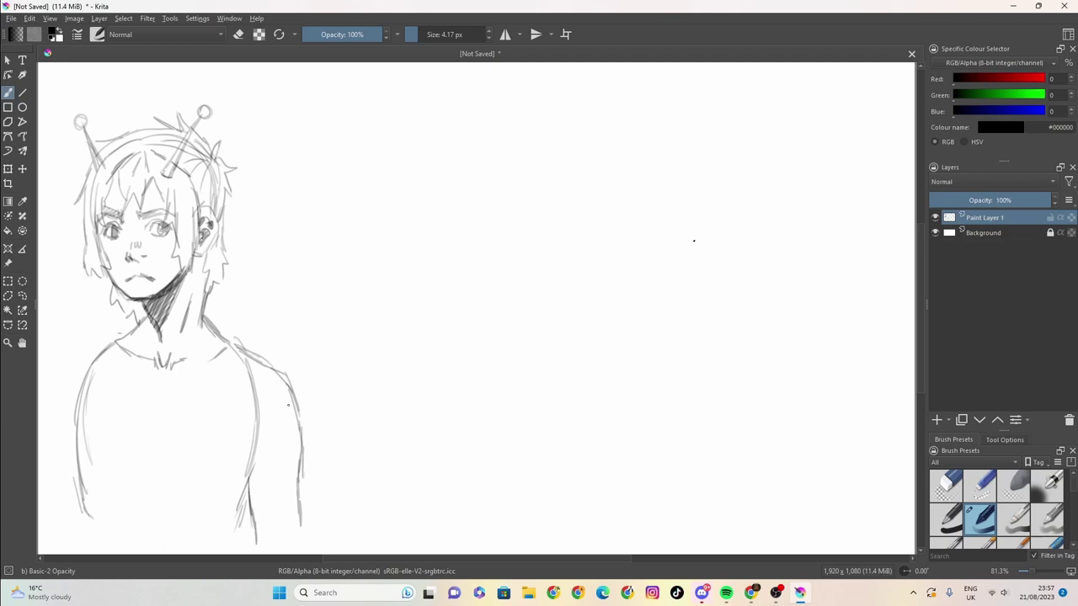
drag(288, 406, 302, 531)
Draw the tank top's scooped neckline and the raised shoulder and arm extending off the canvas edge
mouse_move(95, 373)
mouse_down()
mouse_move(129, 339)
mouse_move(137, 372)
mouse_move(171, 388)
mouse_move(213, 339)
mouse_move(190, 387)
mouse_move(168, 397)
mouse_move(132, 376)
mouse_move(161, 395)
mouse_move(188, 386)
mouse_move(219, 330)
mouse_move(211, 363)
mouse_up()
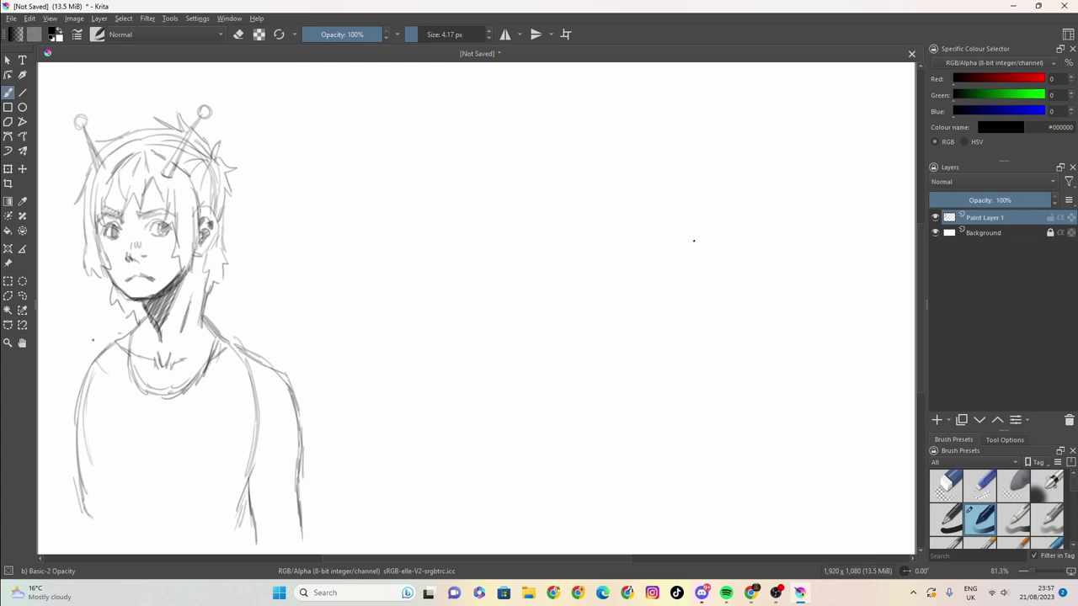
mouse_move(119, 333)
mouse_down()
mouse_move(56, 334)
mouse_move(86, 323)
mouse_up()
mouse_move(70, 408)
mouse_down()
mouse_move(42, 403)
mouse_move(60, 398)
mouse_move(59, 408)
mouse_move(39, 406)
mouse_up()
drag(79, 323, 37, 339)
Draw the curved armholes of the tank top on both sides of the chest
drag(118, 349, 95, 463)
mouse_move(118, 371)
mouse_down()
mouse_move(100, 431)
mouse_move(79, 448)
mouse_up()
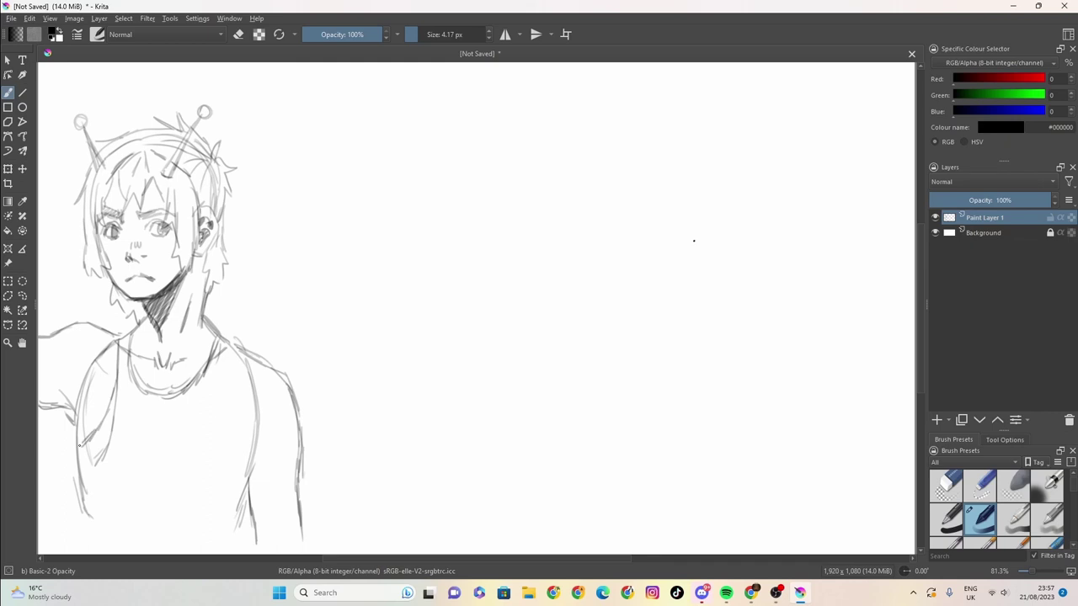
drag(86, 409, 79, 434)
mouse_move(85, 388)
mouse_down()
mouse_move(72, 426)
mouse_move(81, 450)
mouse_up()
drag(115, 345, 95, 429)
mouse_move(229, 345)
mouse_down()
mouse_move(210, 433)
mouse_move(229, 467)
mouse_move(252, 479)
mouse_move(219, 436)
mouse_up()
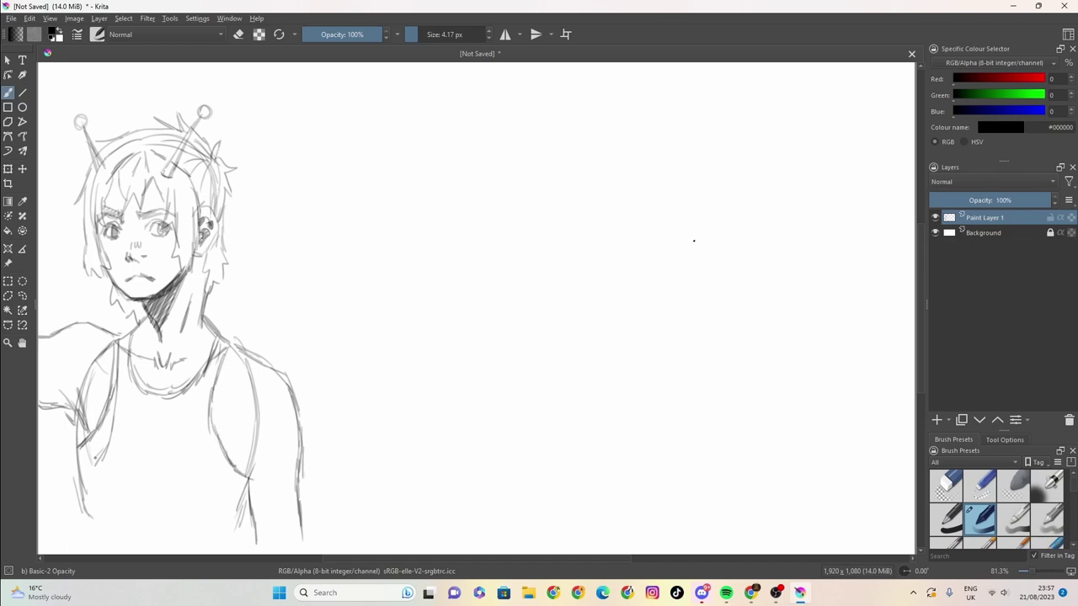
Extend the lower torso sides and draw the armpit crease of the lowered arm
drag(72, 444, 76, 549)
drag(248, 511, 229, 546)
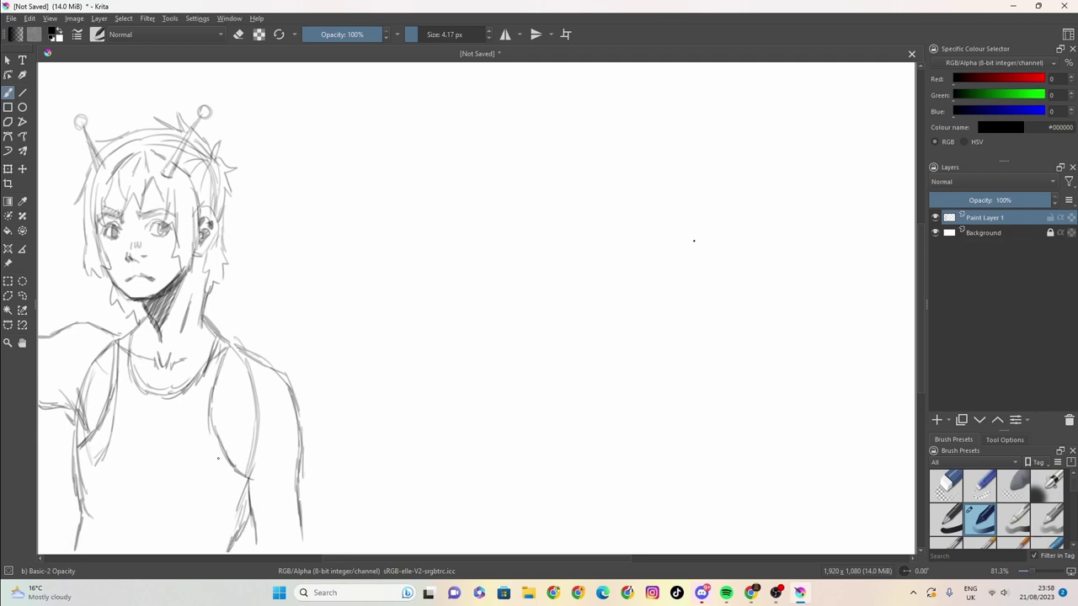
mouse_move(266, 476)
mouse_down()
mouse_move(244, 472)
mouse_move(282, 480)
mouse_move(238, 470)
mouse_up()
Draw the creases and jagged hair in the armpit of the raised arm
mouse_move(52, 371)
mouse_down()
mouse_move(81, 426)
mouse_move(73, 399)
mouse_up()
mouse_move(48, 409)
mouse_down()
mouse_move(50, 428)
mouse_move(77, 450)
mouse_move(55, 435)
mouse_up()
drag(71, 407, 49, 424)
Undo and restore the latest armpit strokes
key(ctrl+z)
key(ctrl+z)
key(ctrl+z)
key(ctrl+z)
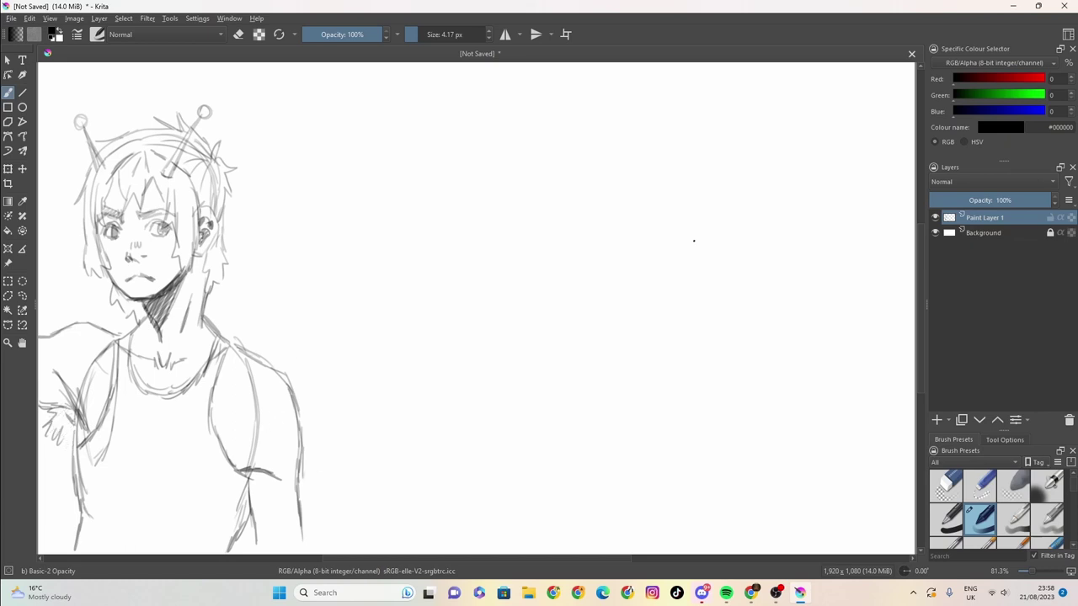
key(ctrl+shift+z)
key(ctrl+shift+z)
key(ctrl+shift+z)
key(ctrl+shift+z)
key(ctrl+shift+z)
key(ctrl+shift+z)
key(ctrl+z)
Add collarbone lines and darken the raised shoulder, lowered arm, torso side and antenna base
drag(270, 372, 171, 368)
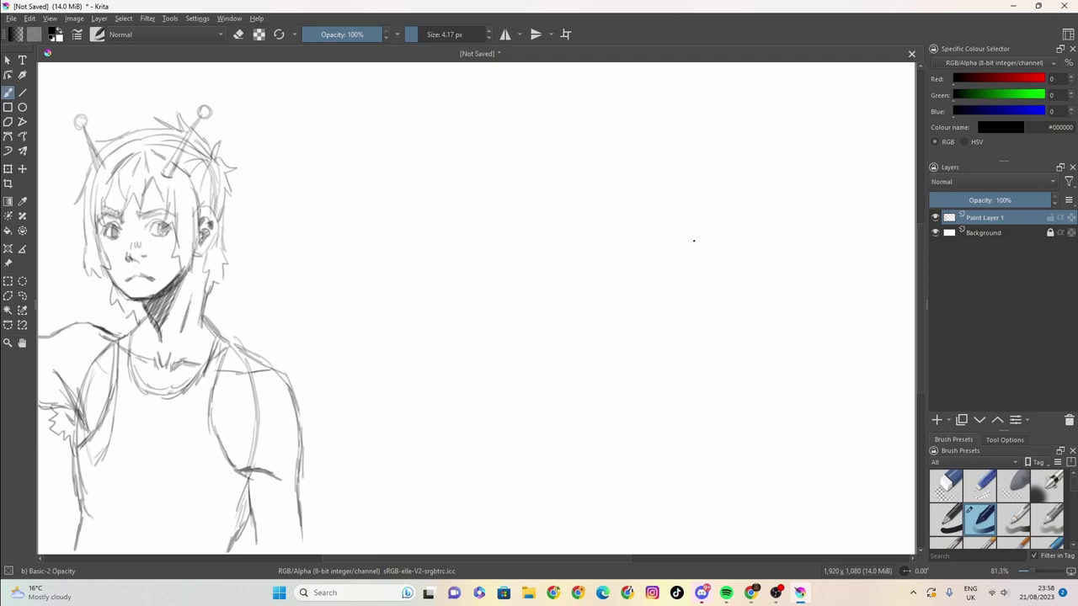
drag(106, 332, 69, 326)
drag(246, 501, 251, 540)
mouse_move(306, 522)
mouse_down()
mouse_move(304, 546)
mouse_move(257, 555)
mouse_up()
drag(106, 168, 94, 178)
Sketch the long vertical edge and horizontal top edge of a barred grid beside the character
drag(323, 99, 311, 325)
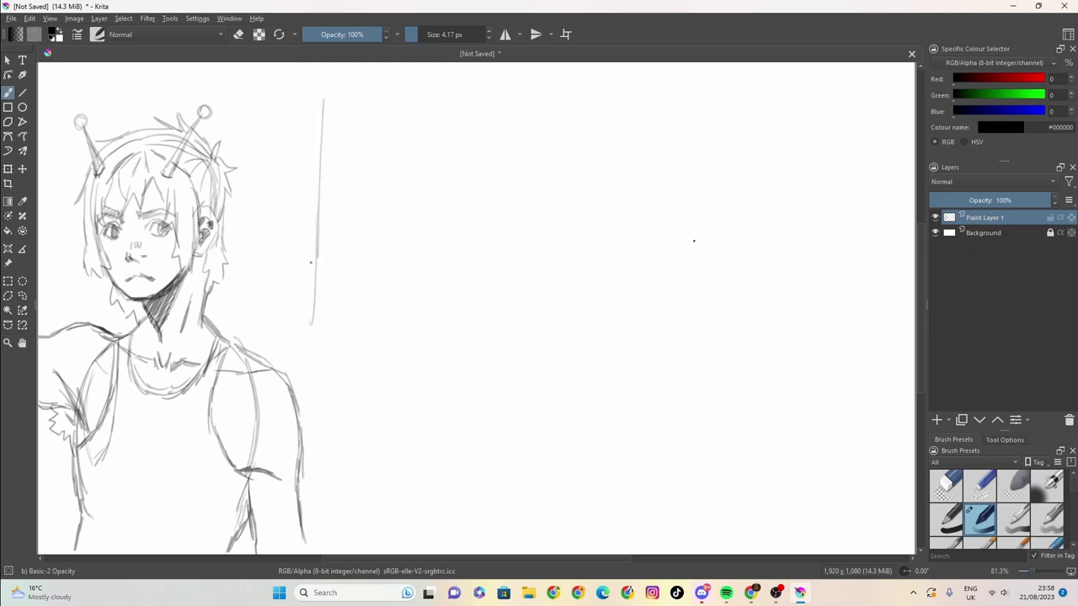
drag(313, 115, 317, 391)
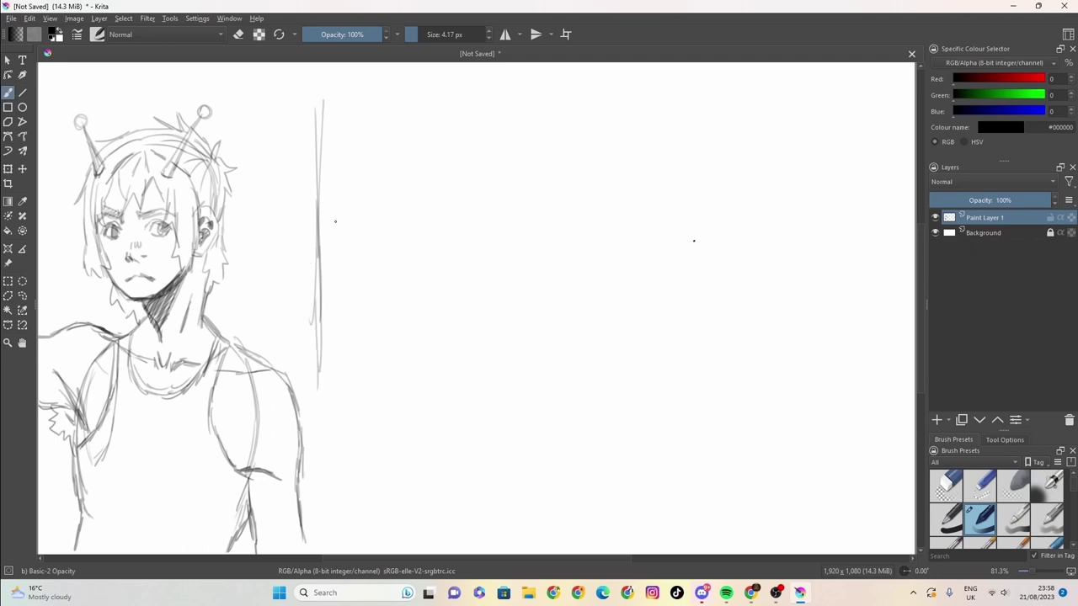
drag(332, 98, 523, 99)
Draw three evenly spaced long vertical bars hanging from the grid's top edge
drag(382, 103, 378, 269)
drag(378, 200, 371, 404)
drag(442, 99, 438, 304)
drag(437, 178, 435, 325)
drag(435, 286, 432, 402)
drag(433, 342, 431, 401)
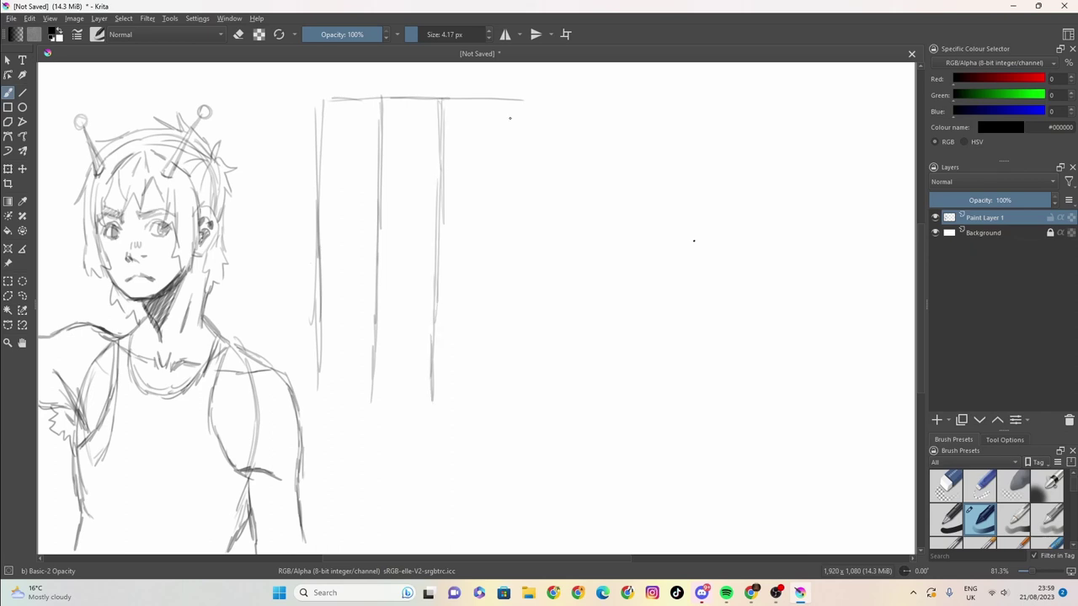
drag(500, 93, 503, 211)
drag(504, 104, 502, 301)
drag(501, 212, 500, 318)
drag(500, 272, 496, 392)
drag(497, 352, 496, 384)
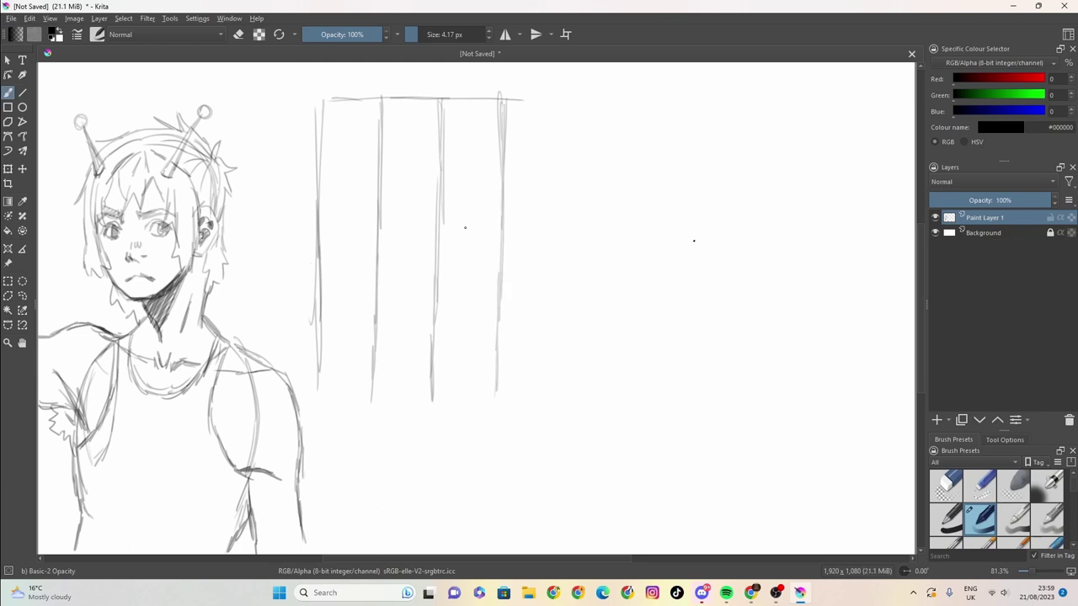
Draw a further vertical bar midway between each pair of existing bars and reinforce the one nearest the character
drag(473, 107, 470, 244)
drag(470, 202, 468, 310)
drag(466, 258, 463, 424)
drag(411, 101, 412, 278)
drag(411, 235, 406, 316)
drag(406, 276, 404, 376)
drag(405, 302, 403, 411)
drag(408, 245, 406, 331)
drag(353, 103, 350, 261)
drag(356, 187, 355, 310)
drag(348, 251, 348, 349)
drag(348, 288, 343, 416)
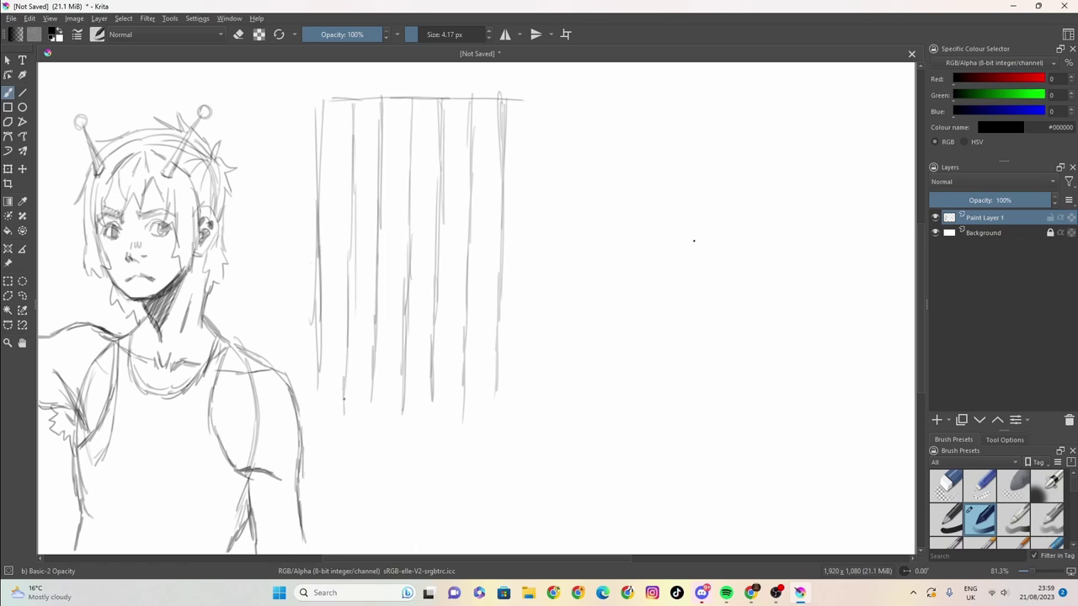
drag(345, 314, 343, 377)
mouse_move(350, 229)
mouse_down()
mouse_move(347, 296)
mouse_move(350, 278)
mouse_up()
drag(351, 106, 345, 396)
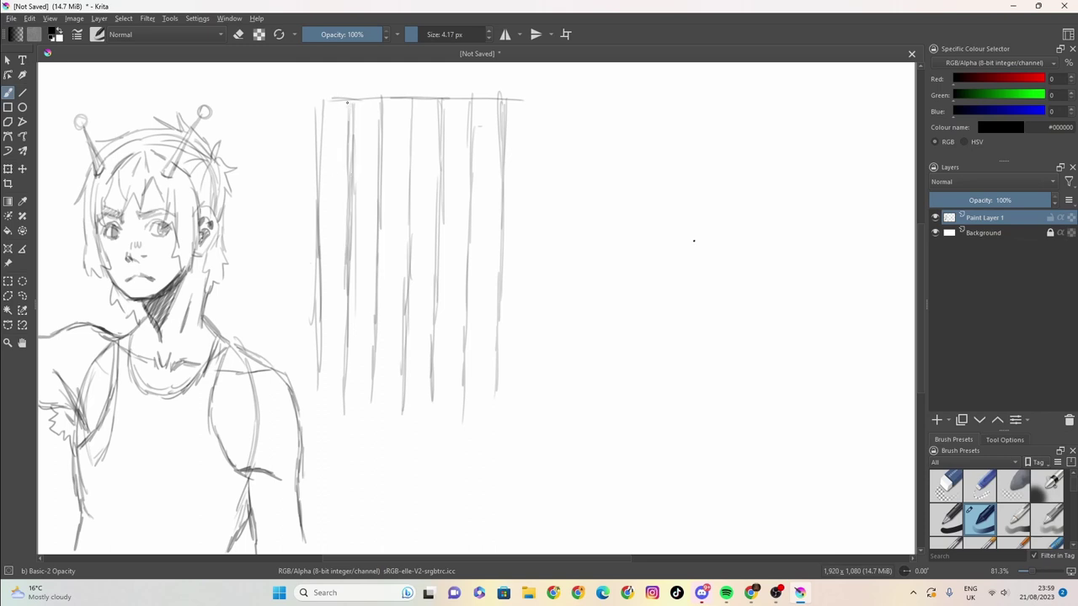
Reinforce the grid's vertical edge nearest the character and draw four evenly spaced horizontal lines across the bars
mouse_move(347, 102)
mouse_down()
mouse_move(324, 125)
mouse_move(314, 411)
mouse_up()
drag(486, 134, 372, 140)
mouse_move(443, 133)
mouse_down()
mouse_move(473, 131)
mouse_move(318, 136)
mouse_move(354, 133)
mouse_move(327, 106)
mouse_move(384, 99)
mouse_up()
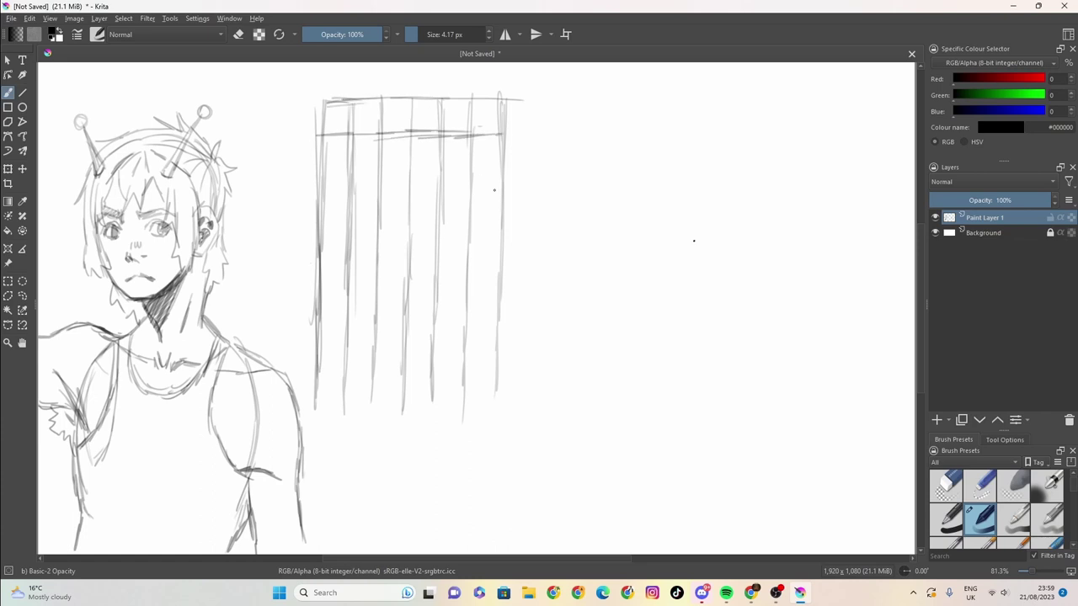
mouse_move(503, 197)
mouse_down()
mouse_move(329, 201)
mouse_move(407, 198)
mouse_up()
drag(496, 266, 331, 266)
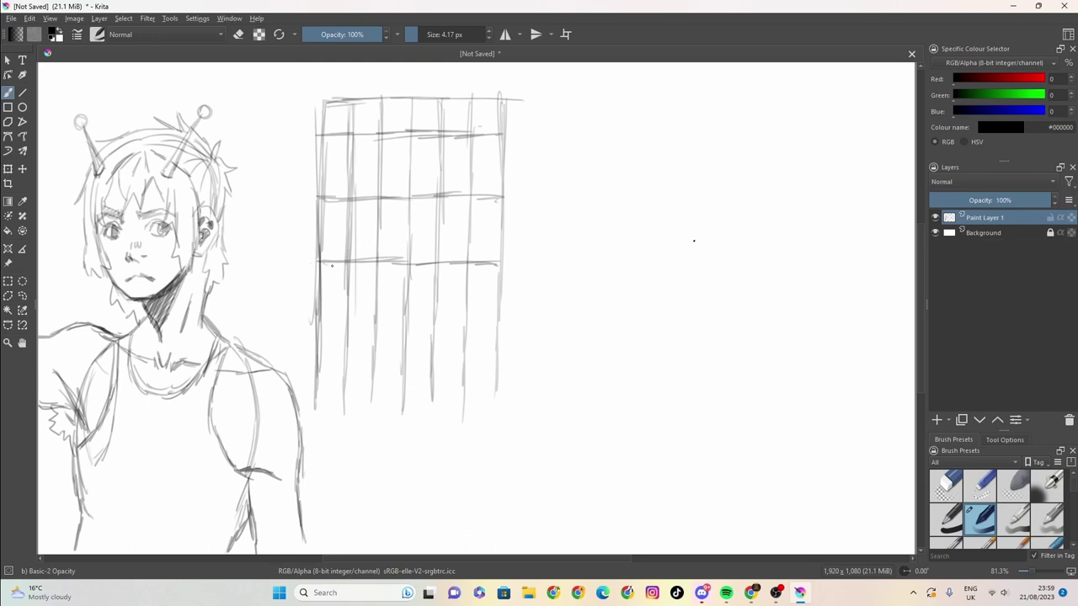
mouse_move(496, 328)
mouse_down()
mouse_move(315, 329)
mouse_move(438, 329)
mouse_up()
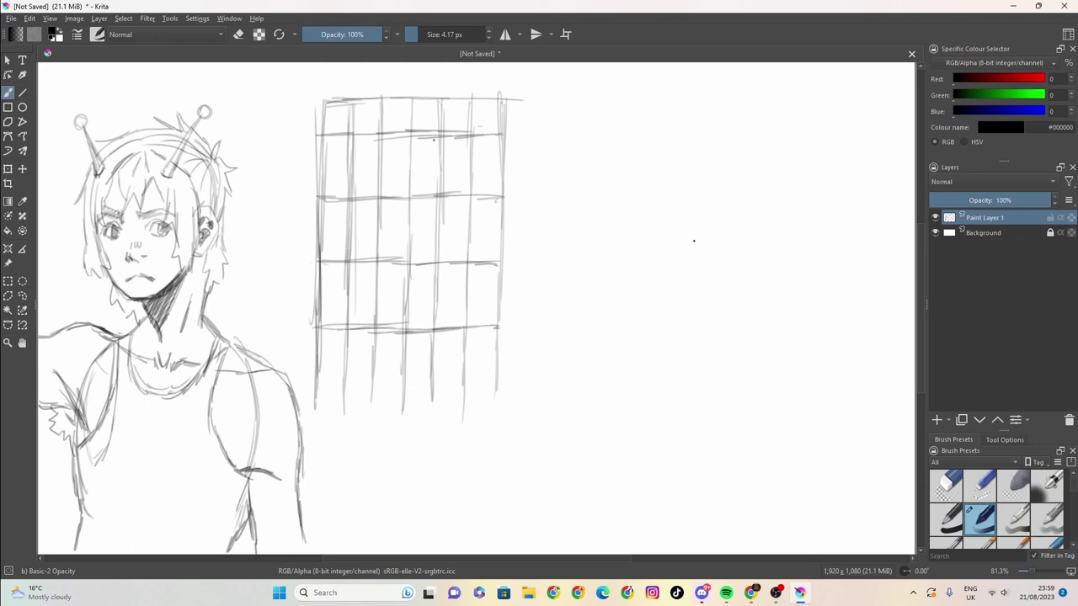
Add a horizontal line midway between each pair of existing horizontal lines in the grid
drag(502, 164, 315, 170)
mouse_move(497, 230)
mouse_down()
mouse_move(342, 233)
mouse_move(386, 231)
mouse_up()
drag(498, 298, 319, 300)
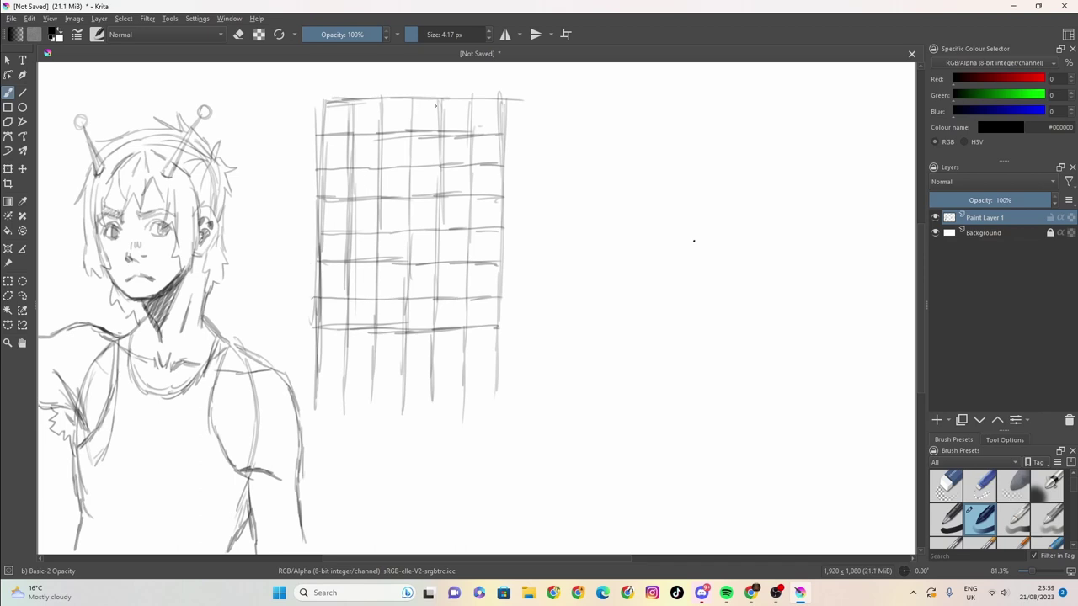
Sketch a front-facing head inside the grid with a rounded cranium, angled jaw corners and a curved chin
mouse_move(435, 107)
mouse_down()
mouse_move(393, 99)
mouse_move(344, 150)
mouse_move(335, 201)
mouse_move(348, 126)
mouse_move(396, 102)
mouse_move(470, 118)
mouse_move(490, 150)
mouse_move(488, 179)
mouse_move(486, 135)
mouse_move(454, 106)
mouse_move(428, 101)
mouse_move(482, 155)
mouse_move(495, 237)
mouse_up()
mouse_move(495, 199)
mouse_down()
mouse_move(494, 256)
mouse_move(480, 261)
mouse_move(492, 240)
mouse_move(431, 324)
mouse_move(361, 326)
mouse_up()
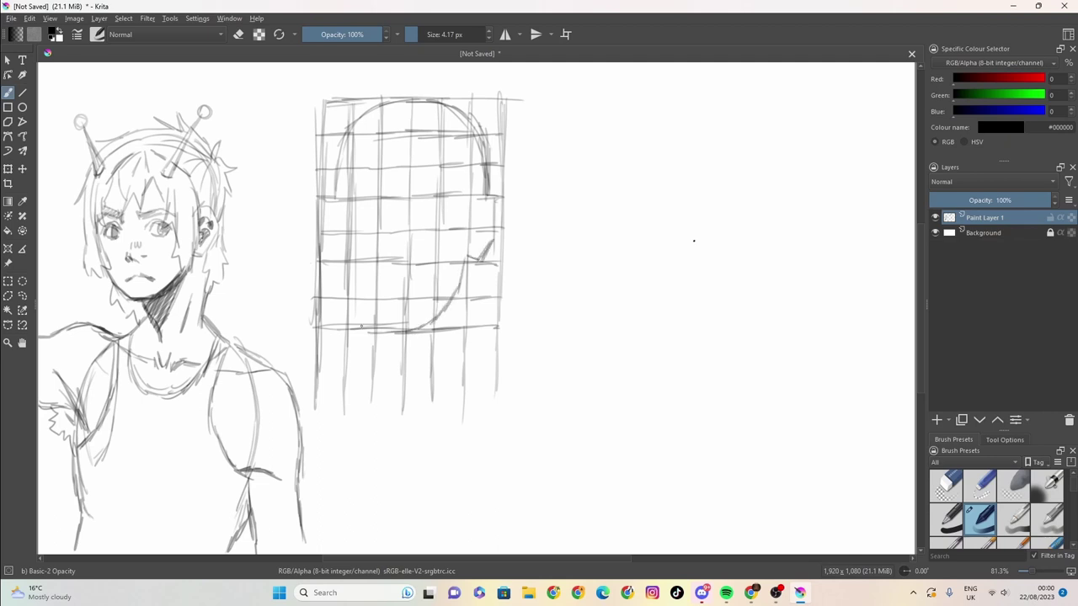
mouse_move(329, 202)
mouse_down()
mouse_move(327, 243)
mouse_move(354, 262)
mouse_move(348, 294)
mouse_up()
mouse_move(392, 328)
mouse_down()
mouse_move(356, 286)
mouse_move(396, 328)
mouse_move(428, 321)
mouse_up()
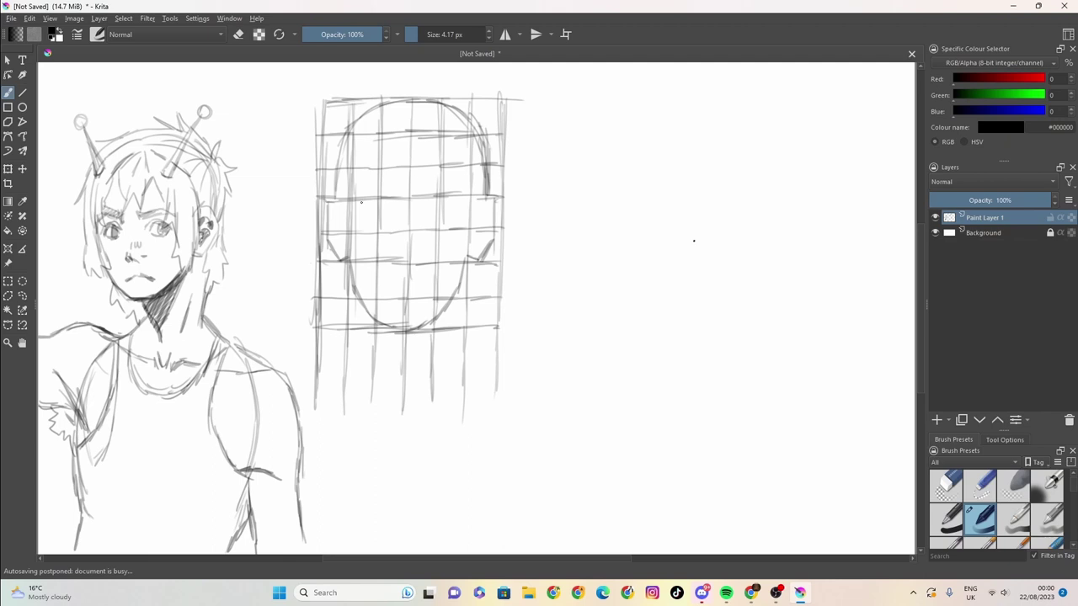
Draw a jagged W-shaped fringe at the centre of the forehead and darken its points
mouse_move(396, 153)
mouse_down()
mouse_move(403, 186)
mouse_move(424, 187)
mouse_up()
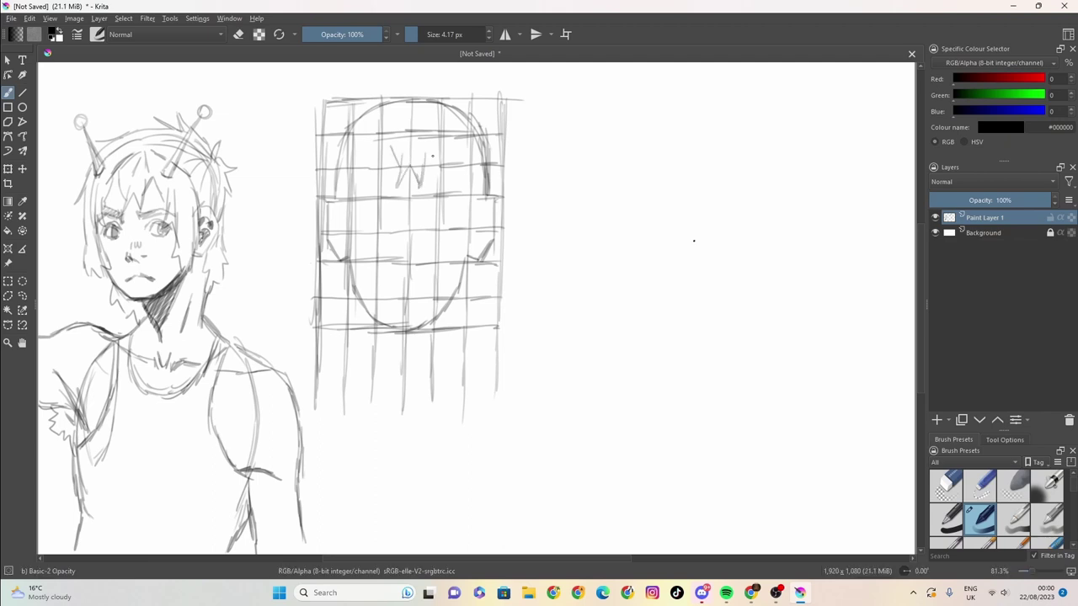
drag(434, 144, 438, 150)
drag(396, 168, 398, 185)
mouse_move(404, 167)
mouse_down()
mouse_move(419, 193)
mouse_move(426, 145)
mouse_move(434, 153)
mouse_move(426, 148)
mouse_move(413, 191)
mouse_up()
drag(406, 172, 402, 185)
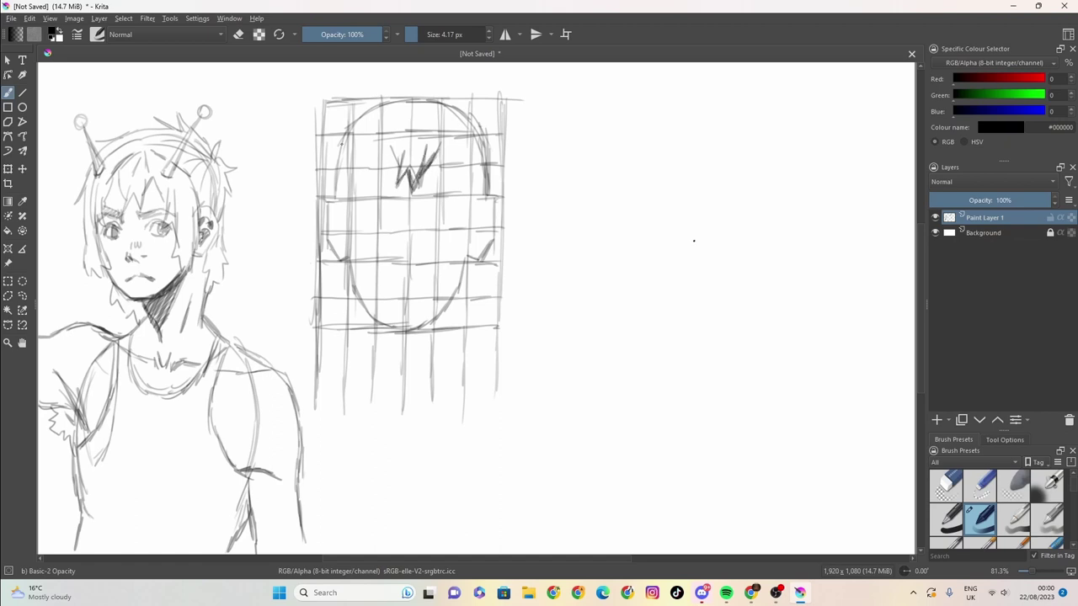
Sketch jagged hair locks on the side of the face nearest the character and an outer hair contour over the cranium
mouse_move(383, 145)
mouse_down()
mouse_move(362, 195)
mouse_move(363, 170)
mouse_move(347, 240)
mouse_up()
mouse_move(341, 182)
mouse_down()
mouse_move(336, 278)
mouse_move(349, 283)
mouse_move(352, 227)
mouse_up()
drag(332, 189, 325, 199)
mouse_move(334, 133)
mouse_down()
mouse_move(320, 179)
mouse_move(323, 141)
mouse_move(352, 111)
mouse_move(425, 87)
mouse_move(505, 157)
mouse_up()
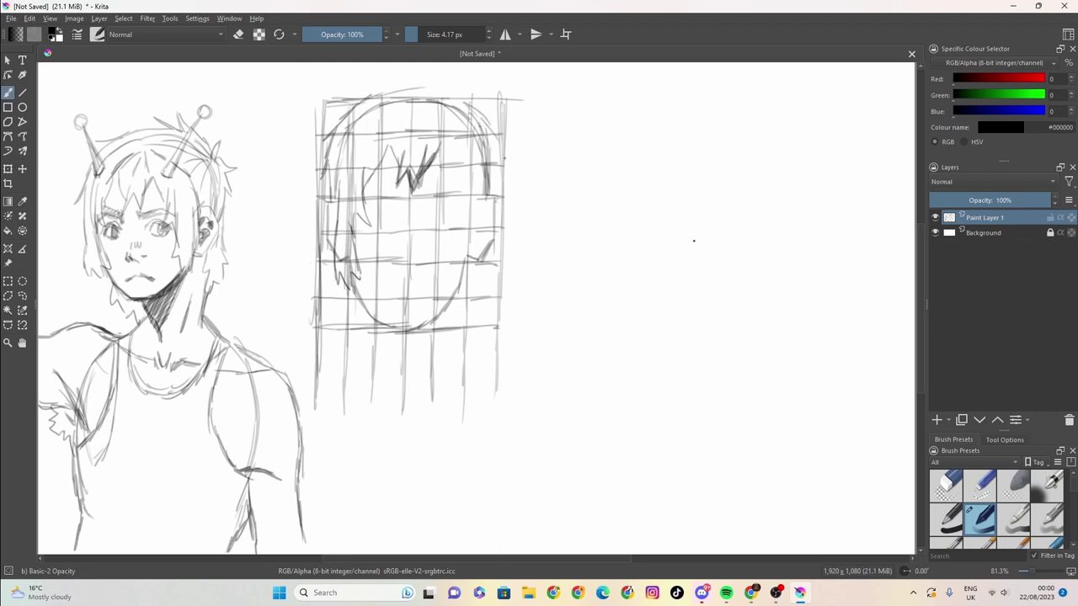
Add spiky tufts at the crown and jagged hair locks down the far side of the face
mouse_move(418, 90)
mouse_down()
mouse_move(454, 100)
mouse_move(501, 165)
mouse_move(395, 89)
mouse_move(403, 61)
mouse_move(453, 87)
mouse_move(429, 90)
mouse_move(418, 86)
mouse_move(458, 67)
mouse_move(439, 87)
mouse_move(484, 110)
mouse_up()
drag(397, 90, 368, 104)
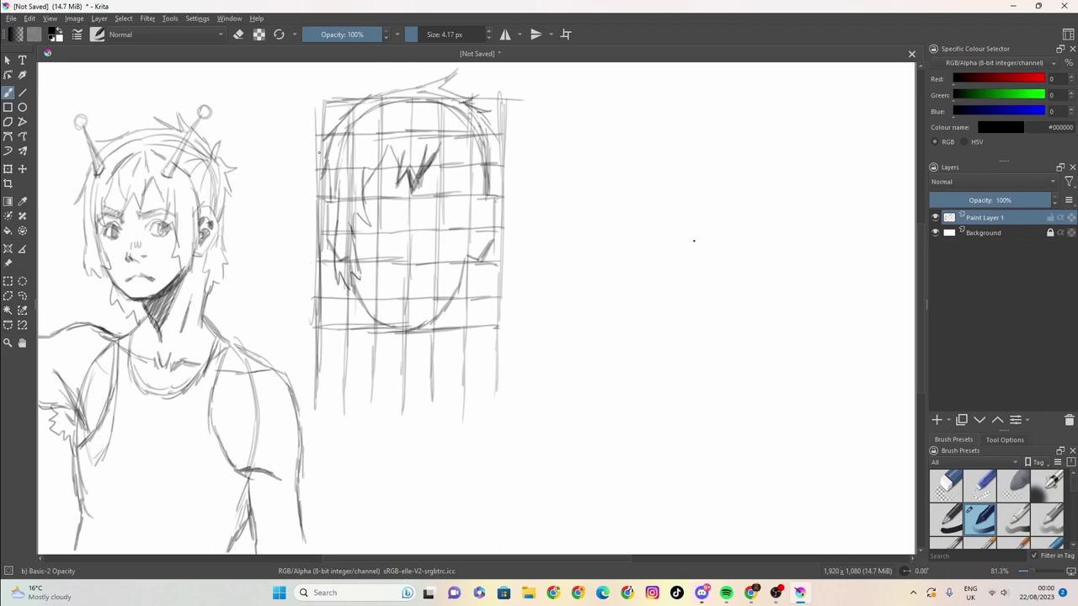
mouse_move(437, 155)
mouse_down()
mouse_move(460, 192)
mouse_move(460, 165)
mouse_move(467, 226)
mouse_up()
mouse_move(466, 182)
mouse_down()
mouse_move(453, 279)
mouse_move(466, 289)
mouse_move(480, 277)
mouse_move(487, 197)
mouse_up()
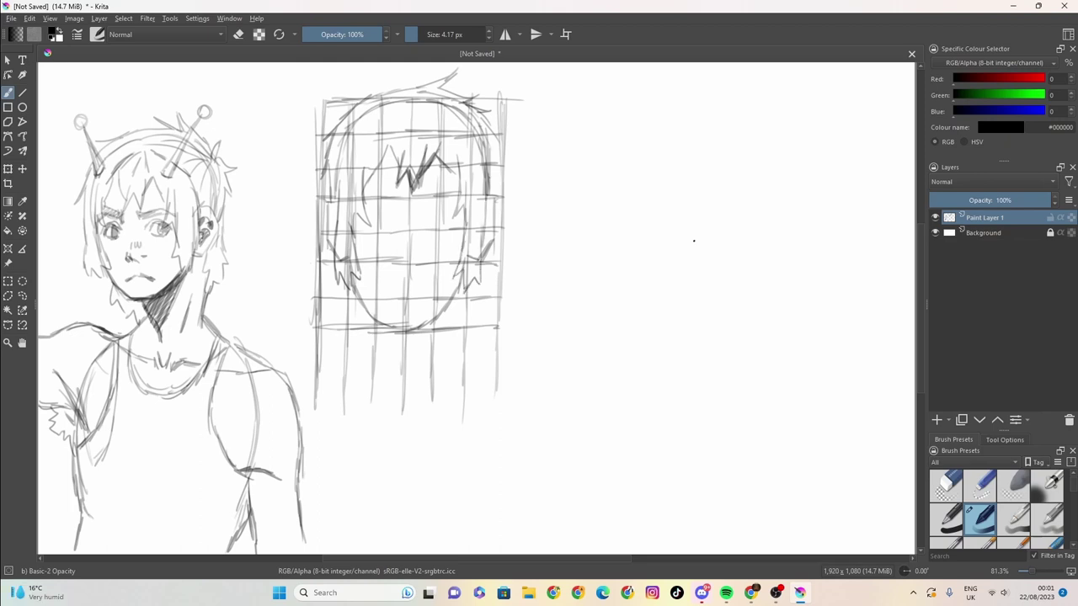
mouse_move(489, 127)
mouse_down()
mouse_move(510, 158)
mouse_move(492, 155)
mouse_move(489, 200)
mouse_up()
Draw thick dark eyebrows, two shaded eyes and a nose on the gridded face
mouse_move(393, 193)
mouse_down()
mouse_move(366, 190)
mouse_move(394, 202)
mouse_move(357, 202)
mouse_move(454, 189)
mouse_move(462, 200)
mouse_move(423, 195)
mouse_up()
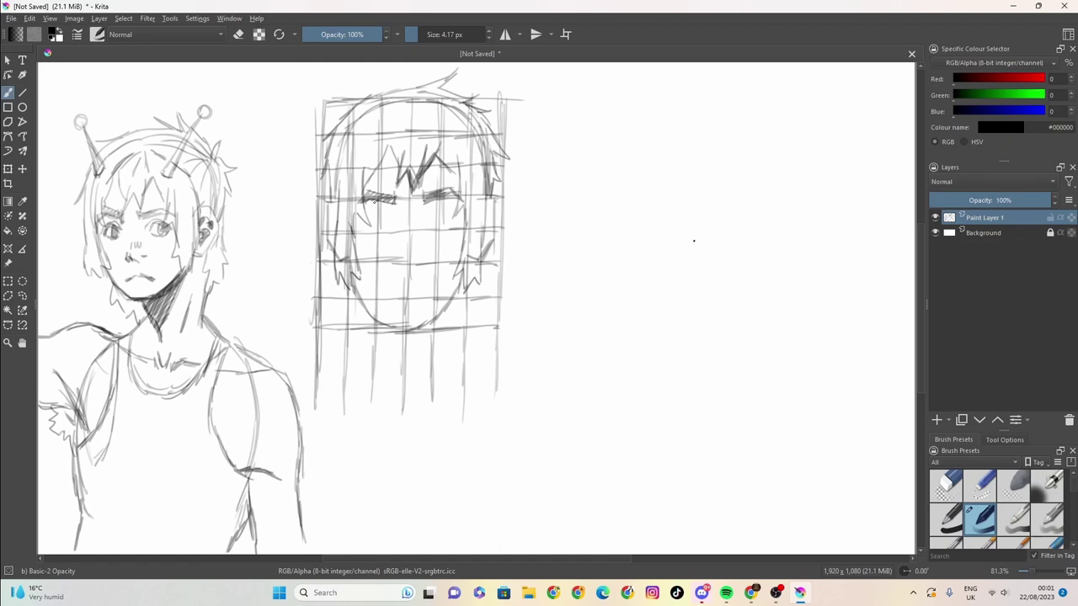
mouse_move(366, 214)
mouse_down()
mouse_move(396, 218)
mouse_move(362, 214)
mouse_move(393, 218)
mouse_move(367, 223)
mouse_move(380, 222)
mouse_up()
mouse_move(422, 200)
mouse_down()
mouse_move(436, 189)
mouse_move(384, 203)
mouse_up()
drag(398, 196, 383, 201)
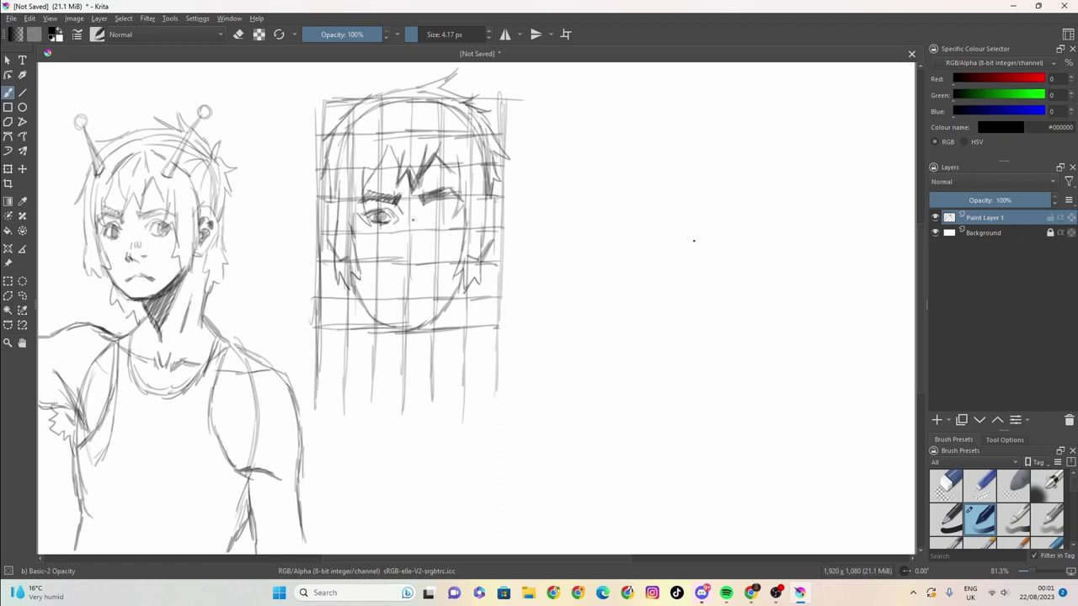
drag(423, 219, 449, 211)
mouse_move(391, 200)
mouse_down()
mouse_move(397, 262)
mouse_move(423, 266)
mouse_up()
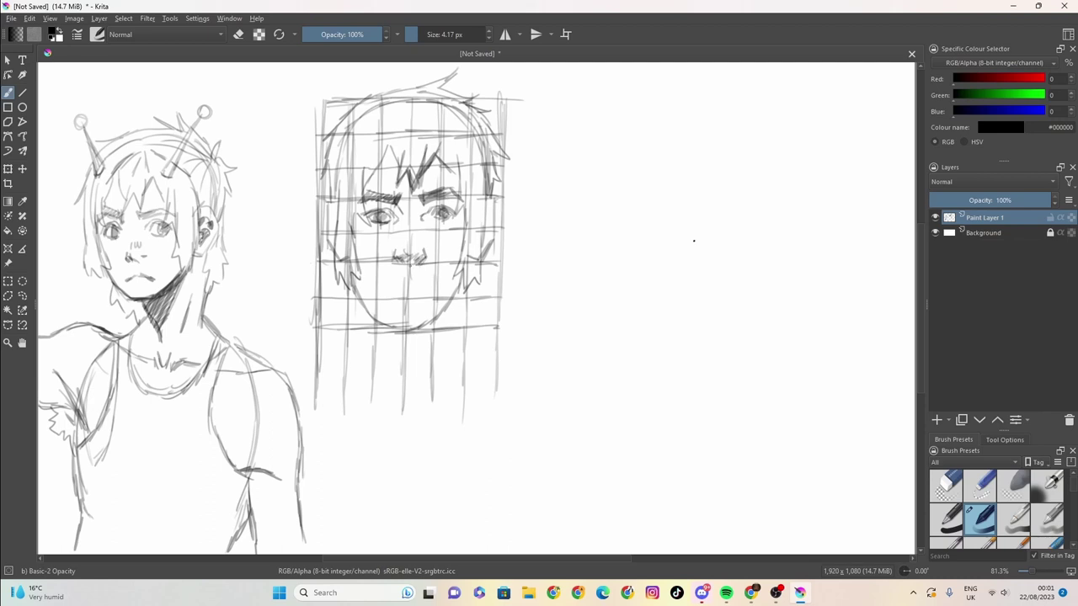
Draw a downturned mouth, then darken the jaw and chin line and add a jagged lock beside the jaw
drag(377, 320, 431, 323)
drag(458, 286, 416, 327)
drag(387, 285, 420, 286)
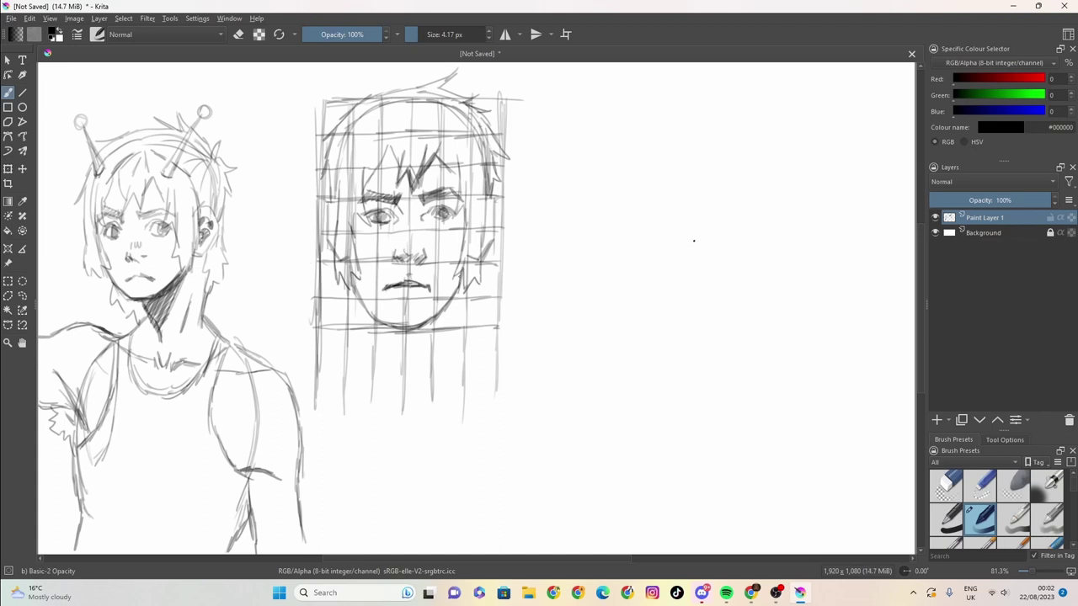
drag(459, 275, 457, 296)
drag(430, 305, 448, 323)
mouse_move(354, 283)
mouse_down()
mouse_move(374, 320)
mouse_move(407, 334)
mouse_move(429, 322)
mouse_up()
drag(421, 324, 393, 329)
mouse_move(460, 273)
mouse_down()
mouse_move(423, 326)
mouse_move(386, 325)
mouse_move(353, 276)
mouse_move(367, 323)
mouse_move(468, 309)
mouse_move(459, 320)
mouse_up()
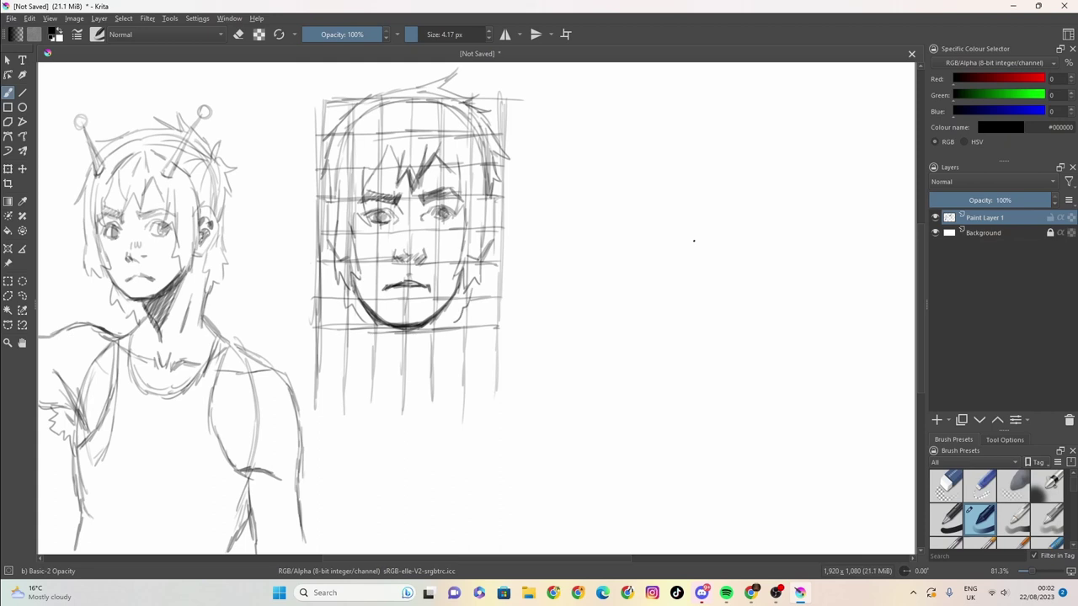
Draw the neck with sloping shoulder lines and a collarbone notch, and hatch the shadow beneath the chin
mouse_move(352, 293)
mouse_down()
mouse_move(367, 370)
mouse_move(315, 397)
mouse_up()
drag(323, 396, 352, 428)
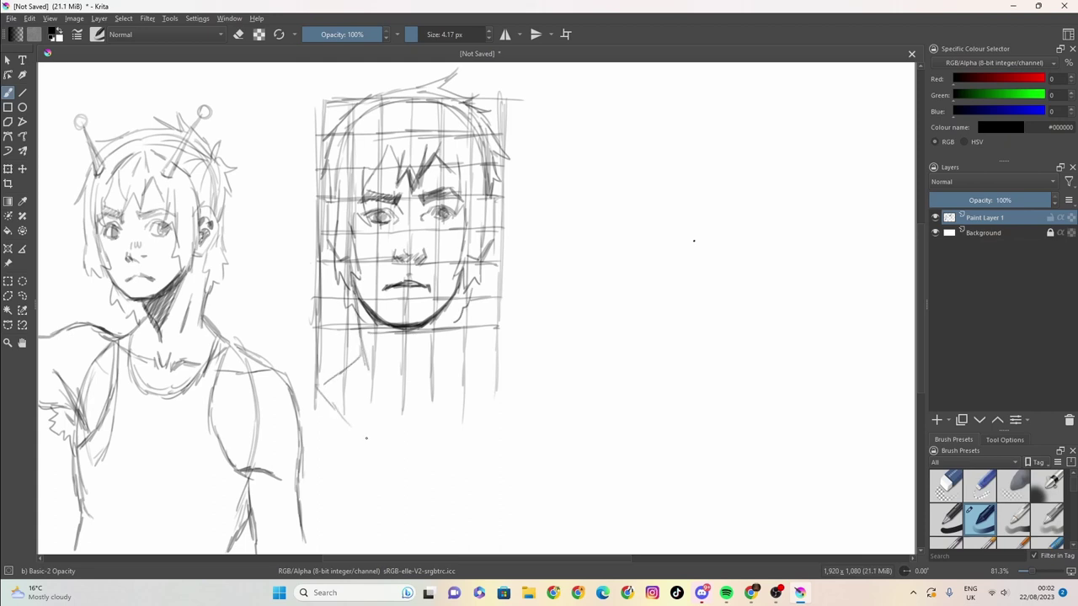
mouse_move(461, 292)
mouse_down()
mouse_move(452, 364)
mouse_move(484, 388)
mouse_move(450, 425)
mouse_up()
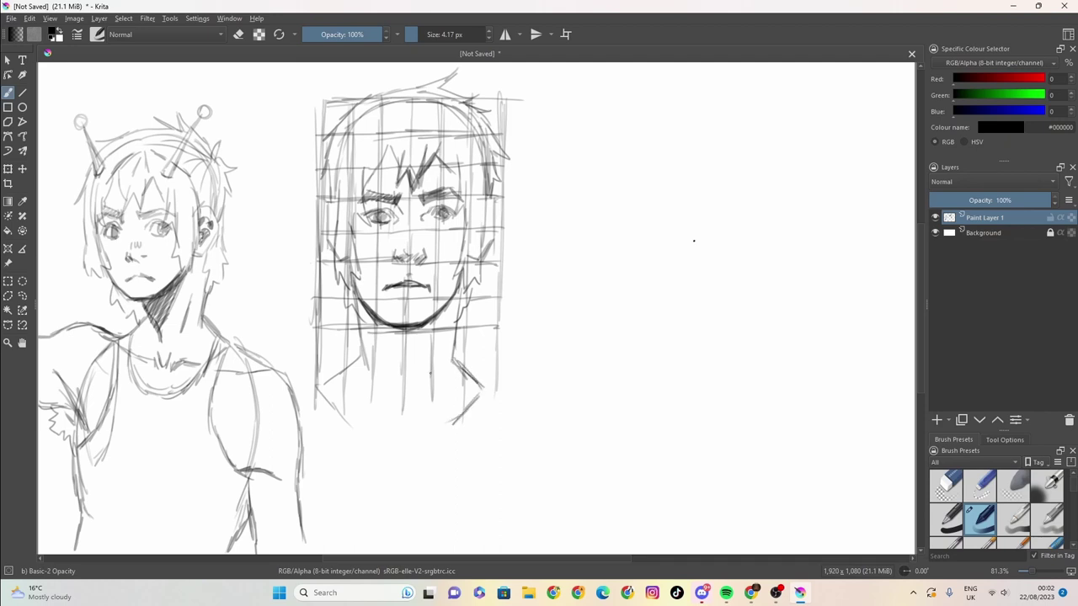
drag(451, 371, 454, 385)
drag(367, 355, 359, 386)
mouse_move(396, 421)
mouse_down()
mouse_move(409, 435)
mouse_move(389, 435)
mouse_move(407, 433)
mouse_up()
mouse_move(430, 324)
mouse_down()
mouse_move(406, 346)
mouse_move(364, 334)
mouse_move(364, 320)
mouse_move(389, 336)
mouse_move(384, 347)
mouse_move(427, 328)
mouse_up()
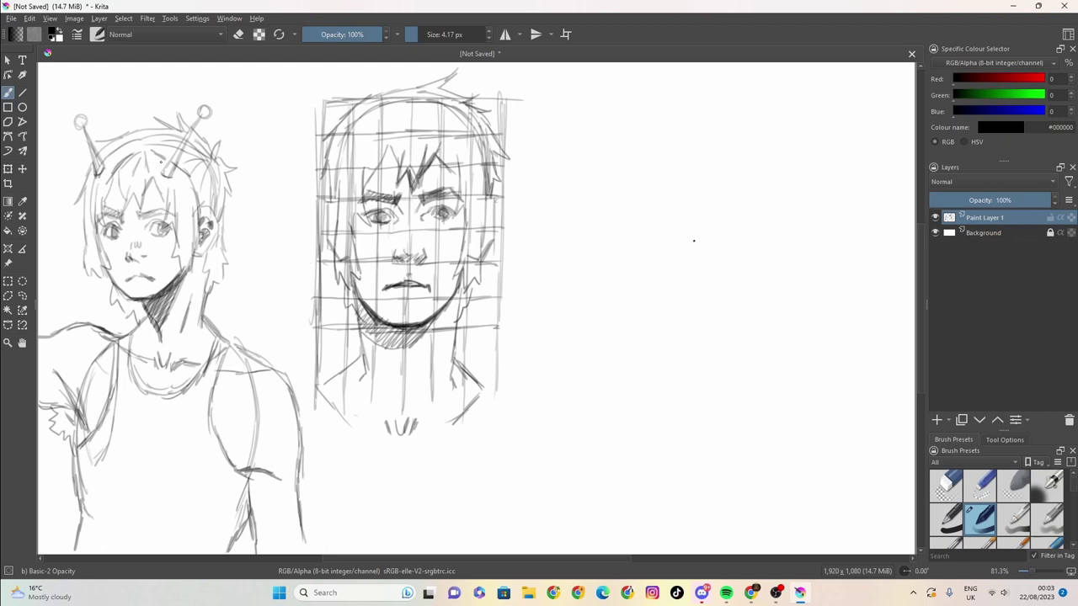
Add strands below the antenna in the first character's fringe and a small shadow beneath the gridded face's lower lip
drag(166, 165, 175, 210)
drag(158, 167, 165, 214)
mouse_move(393, 300)
mouse_down()
mouse_move(413, 305)
mouse_move(396, 301)
mouse_up()
Draw the long vertical edge of a second grid just beyond the front-facing head
drag(520, 99, 519, 256)
drag(518, 145, 517, 278)
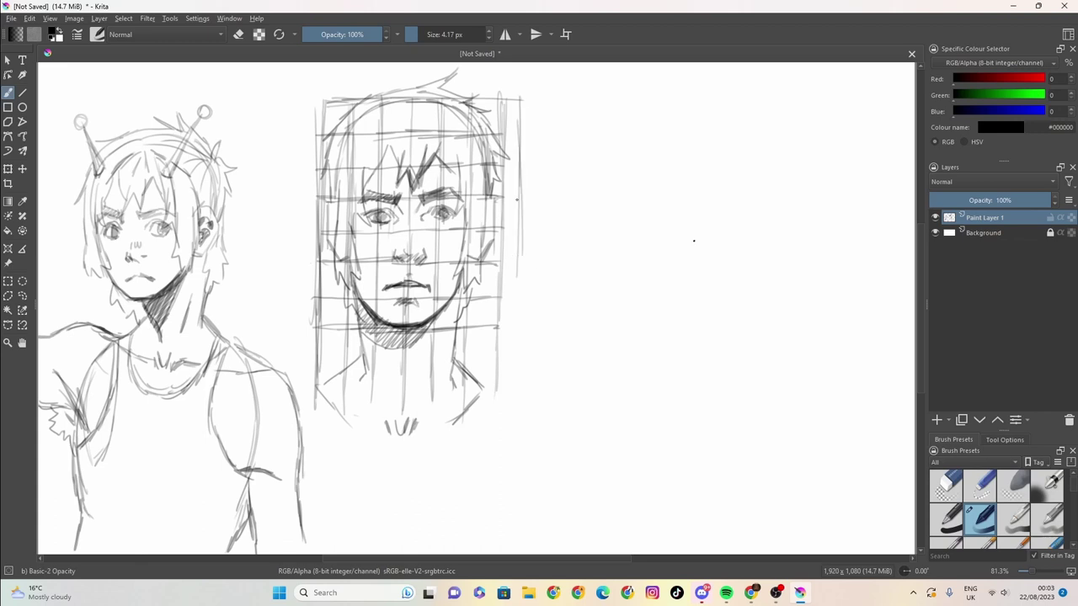
drag(516, 189, 515, 359)
drag(515, 298, 514, 374)
drag(517, 125, 516, 218)
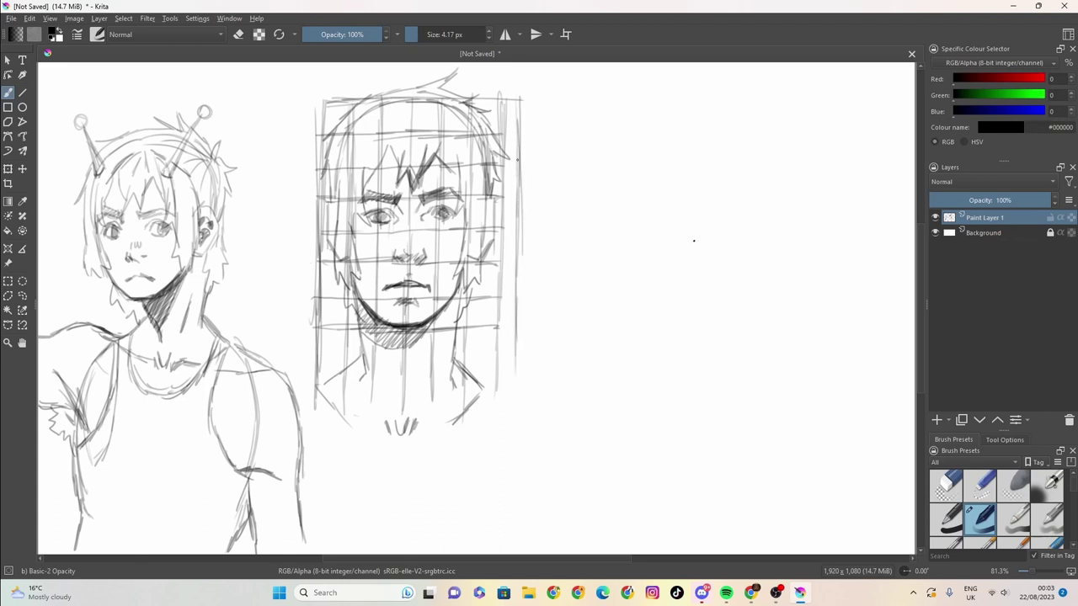
Extend the second grid's top edge outward, draw its next vertical bar and reinforce the edge nearest the face
mouse_move(515, 99)
mouse_down()
mouse_move(716, 98)
mouse_move(546, 99)
mouse_move(572, 176)
mouse_up()
drag(572, 108, 570, 216)
drag(570, 169, 569, 332)
drag(567, 248, 563, 398)
drag(523, 98, 514, 379)
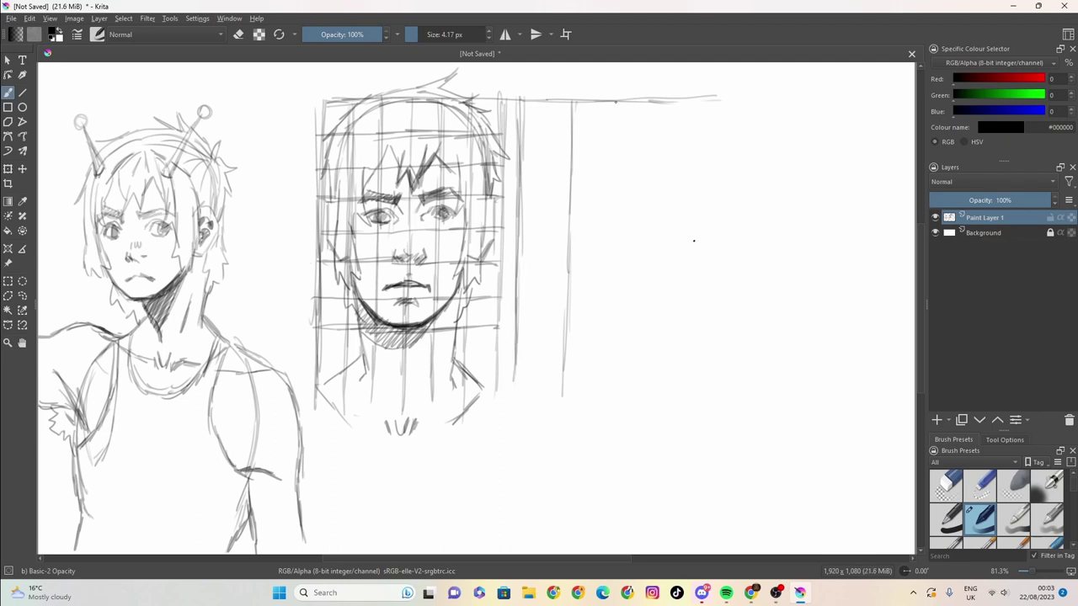
Draw a third long vertical bar in the second grid and a short spacing mark further along its top edge
drag(615, 101, 619, 278)
drag(620, 194, 618, 333)
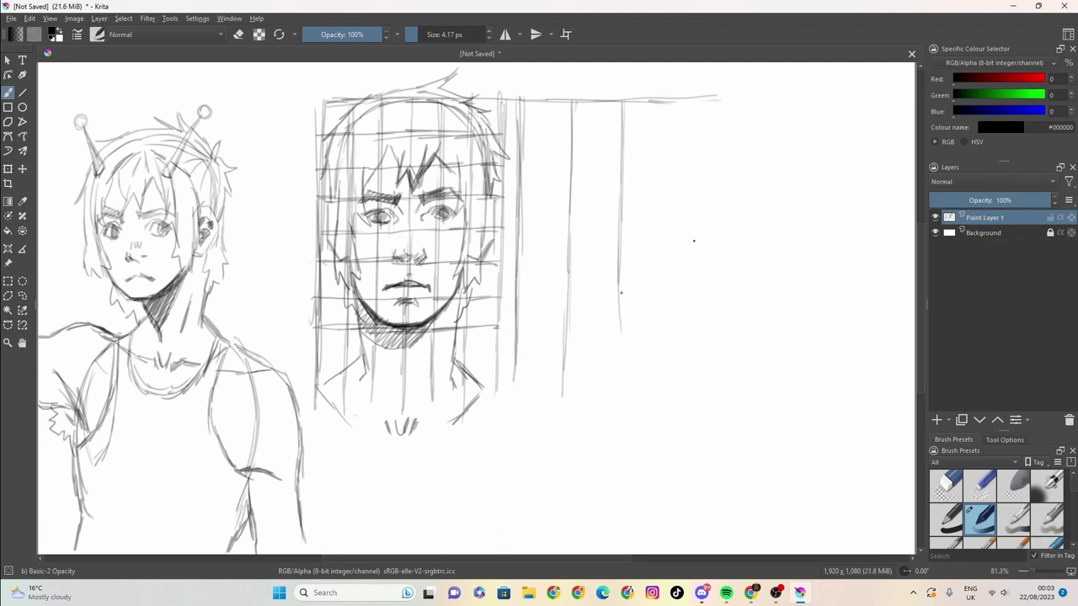
drag(621, 293, 619, 369)
drag(618, 258, 615, 389)
drag(615, 346, 614, 404)
drag(673, 104, 674, 136)
Draw vertical bars midway between the second grid's three existing bars
drag(601, 102, 600, 185)
drag(596, 141, 594, 282)
drag(596, 235, 595, 332)
drag(594, 272, 592, 412)
drag(548, 99, 545, 233)
drag(547, 158, 545, 280)
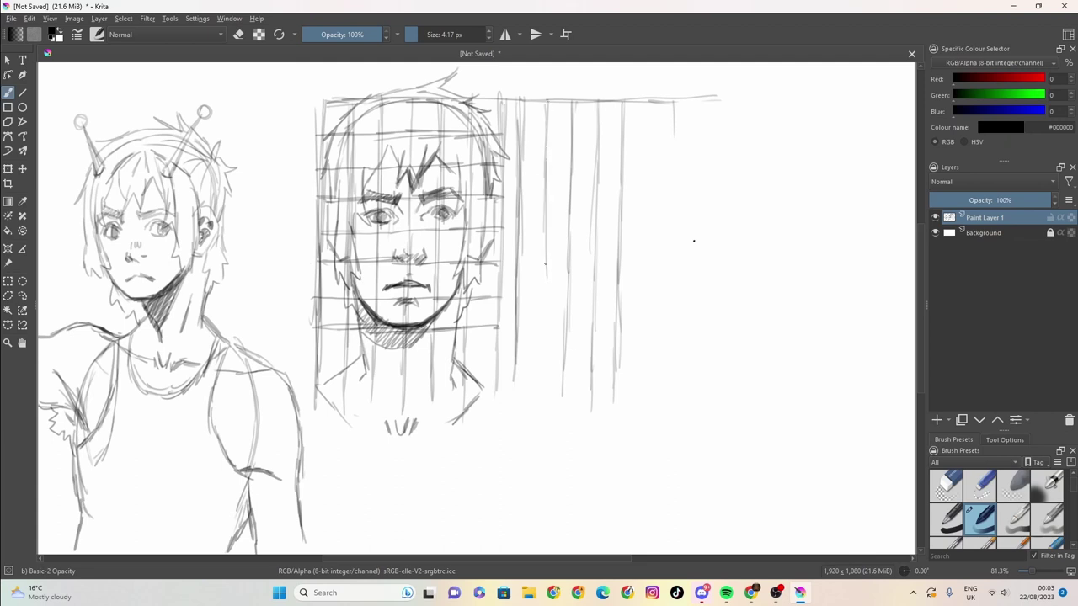
drag(545, 242, 543, 319)
drag(544, 269, 542, 389)
drag(541, 331, 541, 401)
Draw the second grid's far edge and three more vertical bars in its remaining open area
drag(648, 103, 640, 314)
drag(646, 211, 637, 406)
mouse_move(640, 101)
mouse_down()
mouse_move(696, 103)
mouse_move(699, 124)
mouse_move(690, 412)
mouse_up()
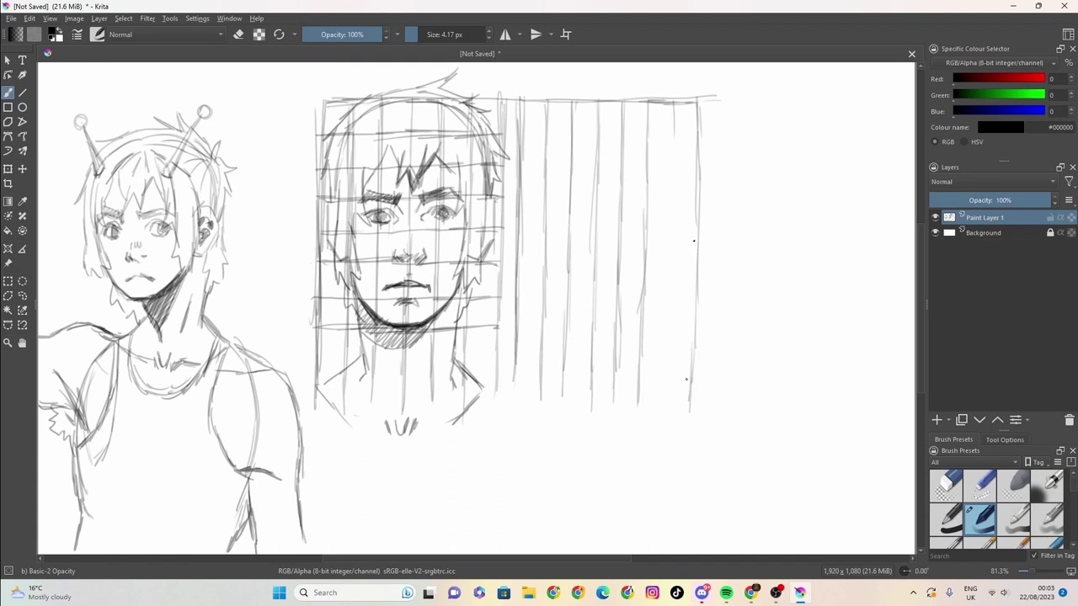
mouse_move(665, 103)
mouse_down()
mouse_move(663, 118)
mouse_move(684, 131)
mouse_move(662, 214)
mouse_move(657, 407)
mouse_up()
drag(679, 120, 675, 395)
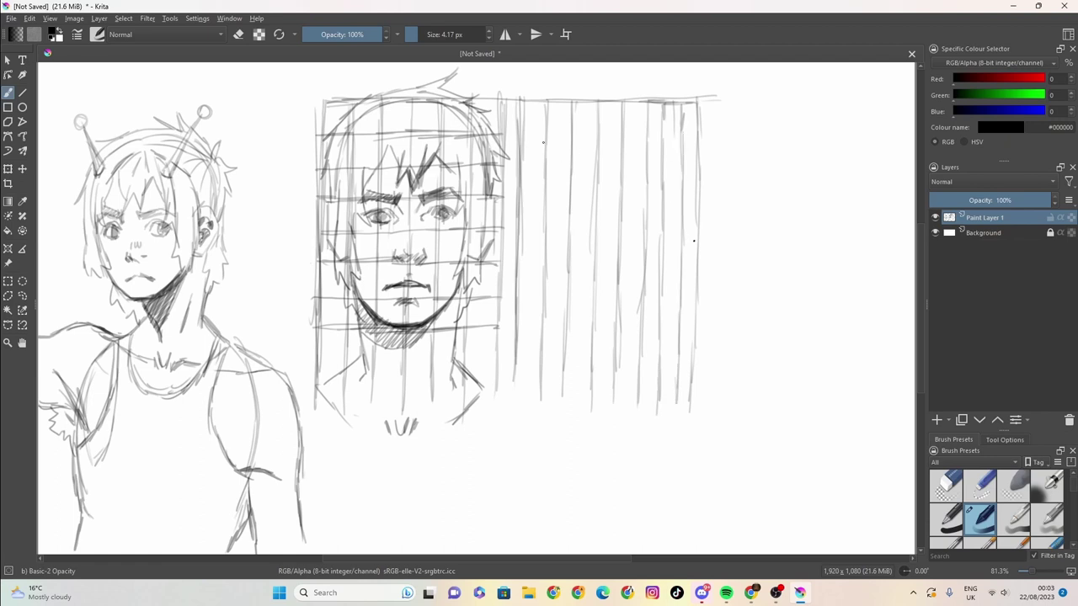
Draw seven horizontal lines across the second grid and curve a rounded head contour through its upper corner nearest the face
mouse_move(525, 133)
mouse_down()
mouse_move(695, 129)
mouse_move(704, 98)
mouse_move(546, 101)
mouse_up()
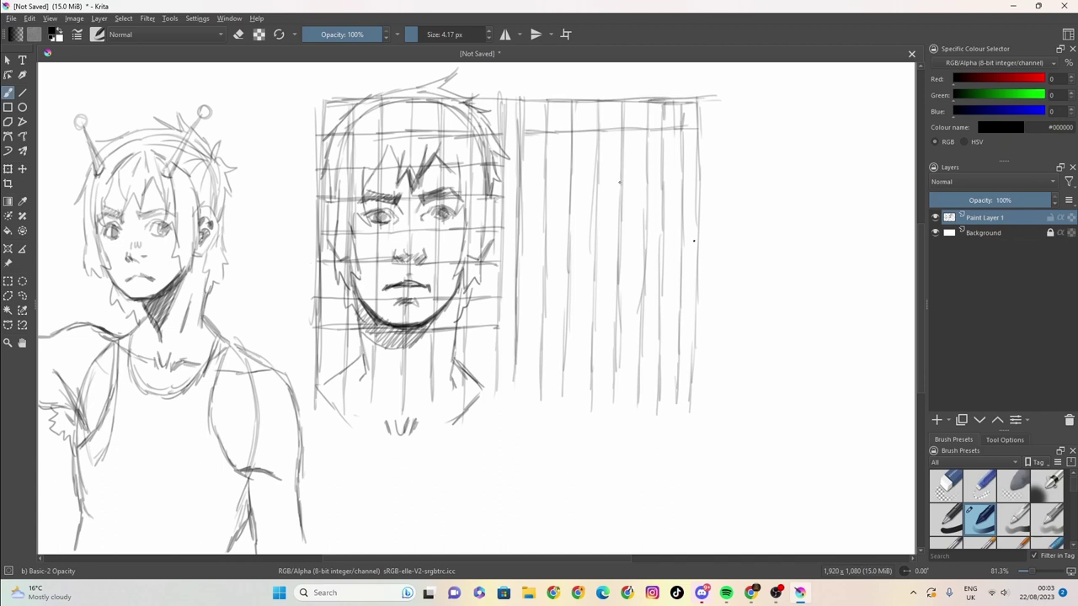
mouse_move(530, 188)
mouse_down()
mouse_move(699, 184)
mouse_move(613, 191)
mouse_up()
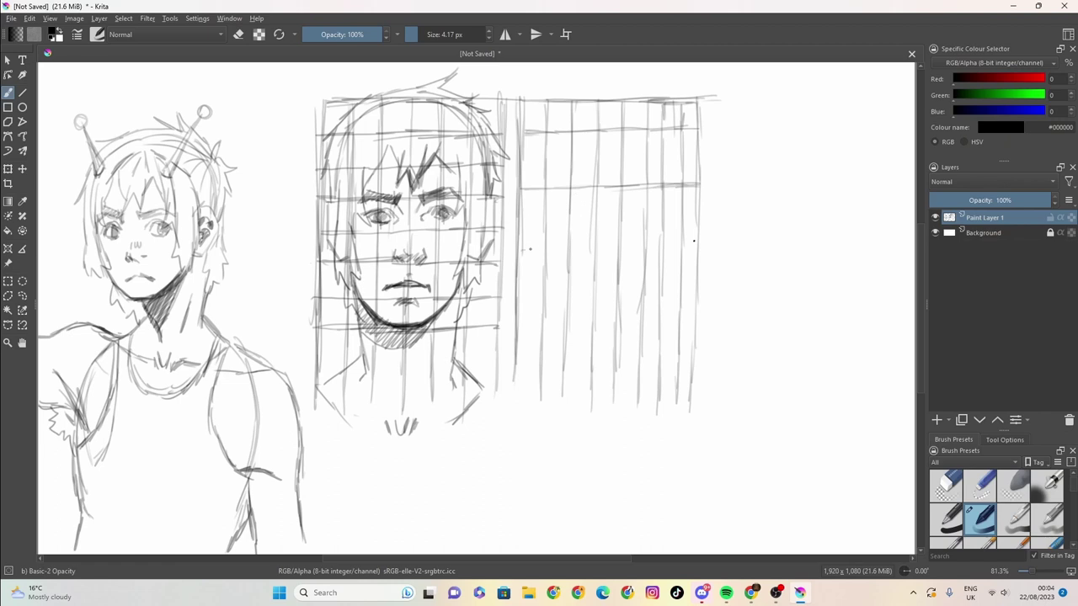
mouse_move(530, 249)
mouse_down()
mouse_move(681, 244)
mouse_move(630, 245)
mouse_up()
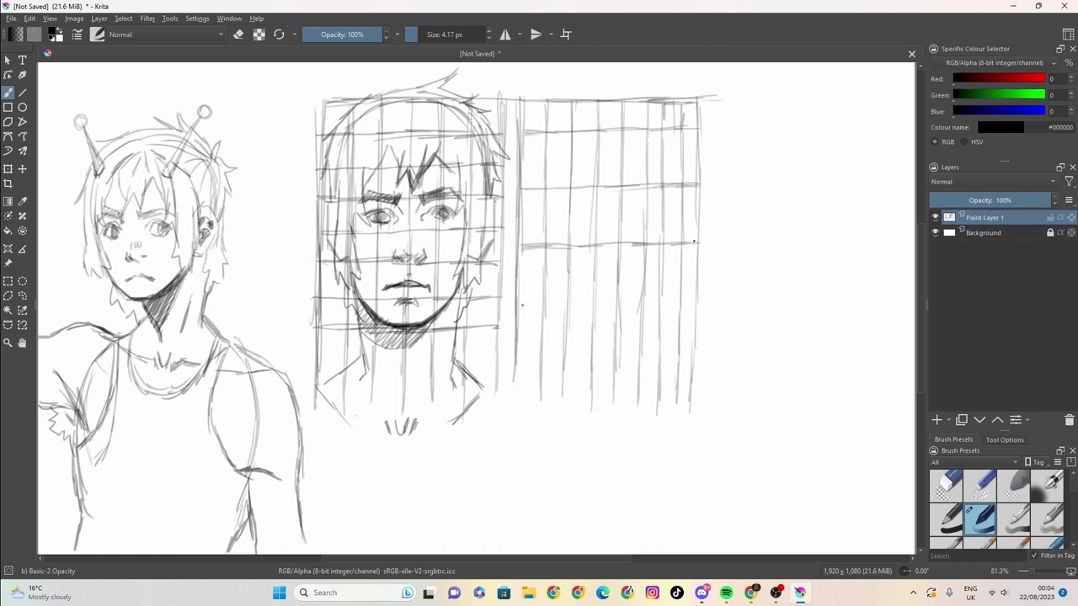
mouse_move(522, 305)
mouse_down()
mouse_move(699, 300)
mouse_move(667, 301)
mouse_move(696, 270)
mouse_move(515, 278)
mouse_up()
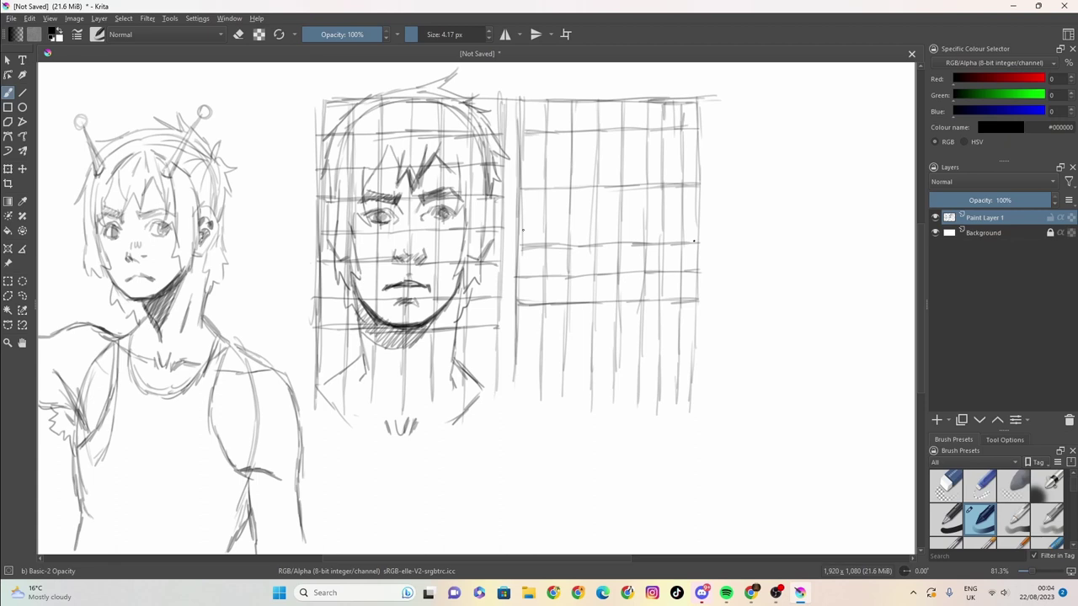
mouse_move(519, 220)
mouse_down()
mouse_move(706, 214)
mouse_move(659, 216)
mouse_up()
drag(694, 160, 519, 162)
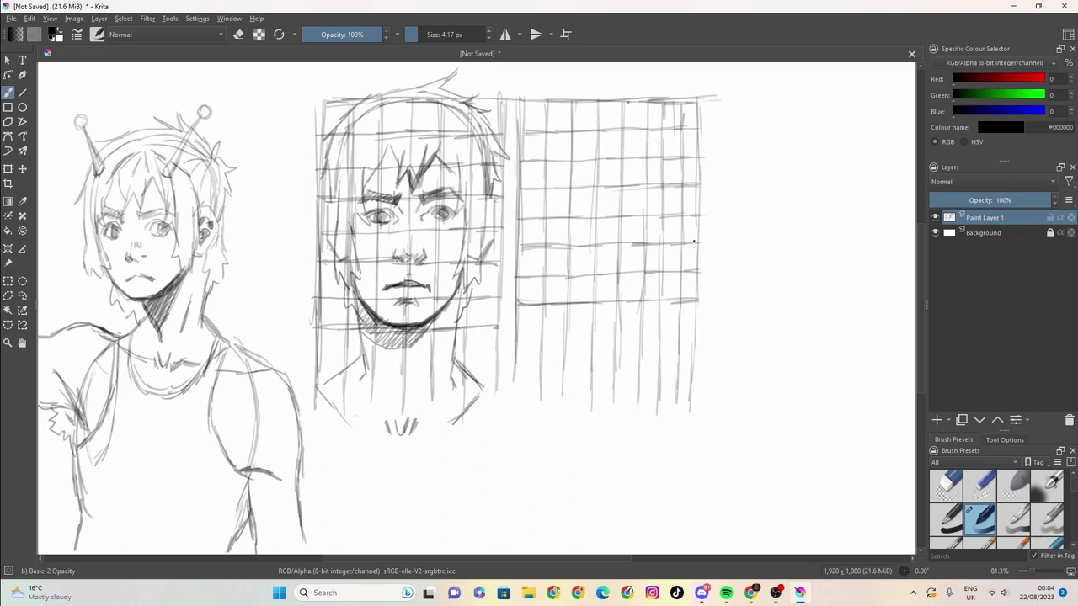
mouse_move(627, 102)
mouse_down()
mouse_move(553, 110)
mouse_move(526, 150)
mouse_up()
mouse_move(573, 105)
mouse_down()
mouse_move(523, 164)
mouse_move(519, 246)
mouse_up()
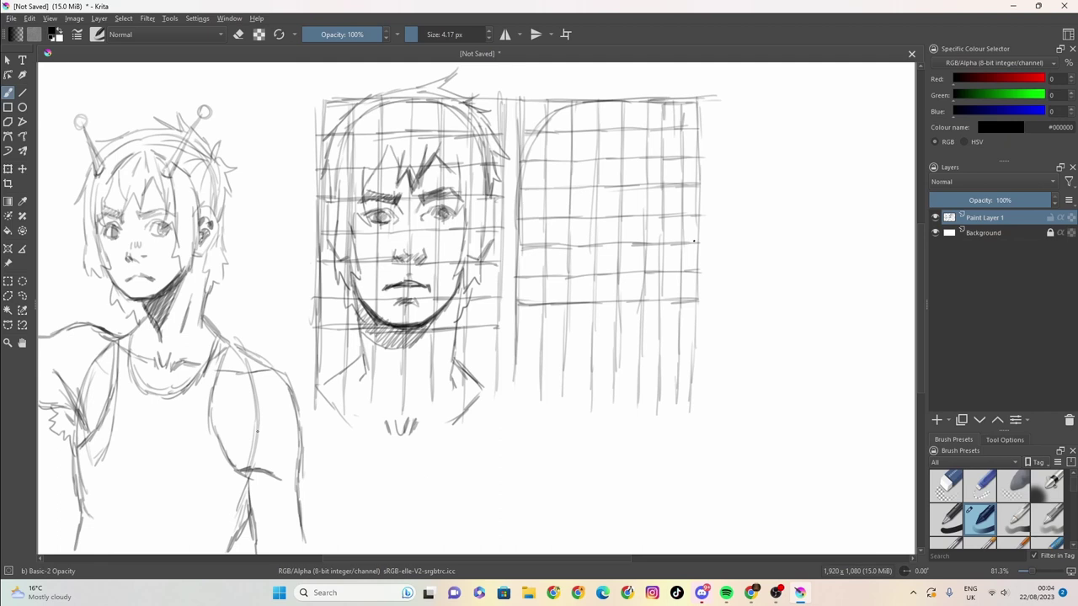
Add muscle contour strokes to the first character's shoulders and upper arm, with dark creases near the armpit
mouse_move(253, 461)
mouse_down()
mouse_move(261, 377)
mouse_move(282, 474)
mouse_up()
mouse_move(274, 376)
mouse_down()
mouse_move(292, 449)
mouse_move(257, 400)
mouse_up()
mouse_move(261, 454)
mouse_down()
mouse_move(218, 387)
mouse_move(246, 433)
mouse_move(224, 439)
mouse_move(241, 434)
mouse_move(225, 450)
mouse_move(252, 442)
mouse_move(278, 472)
mouse_move(255, 449)
mouse_up()
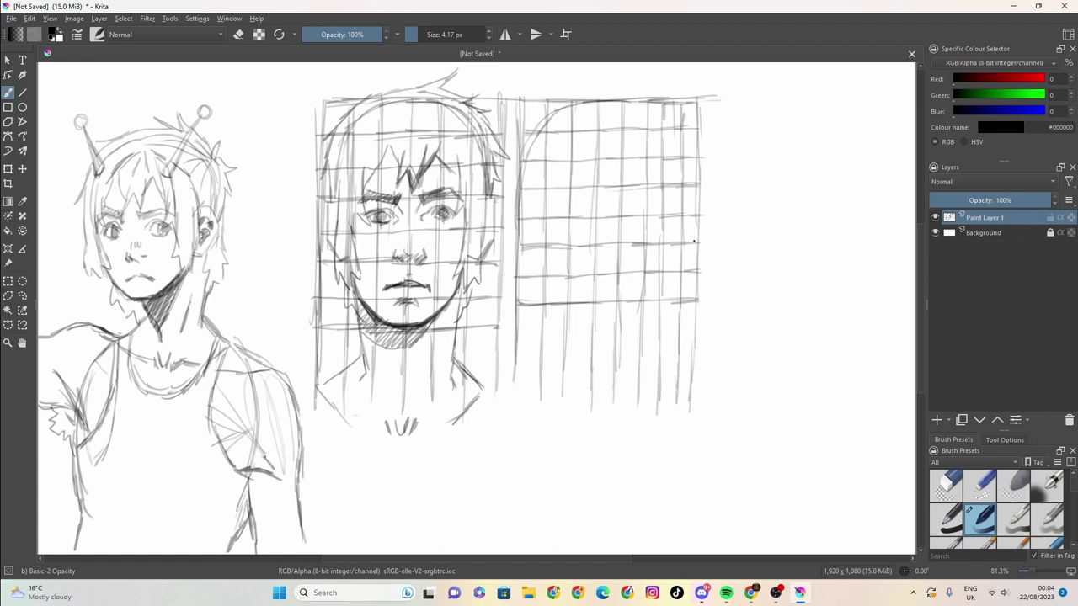
mouse_move(264, 456)
mouse_down()
mouse_move(224, 446)
mouse_move(232, 470)
mouse_move(224, 451)
mouse_move(241, 452)
mouse_move(250, 482)
mouse_up()
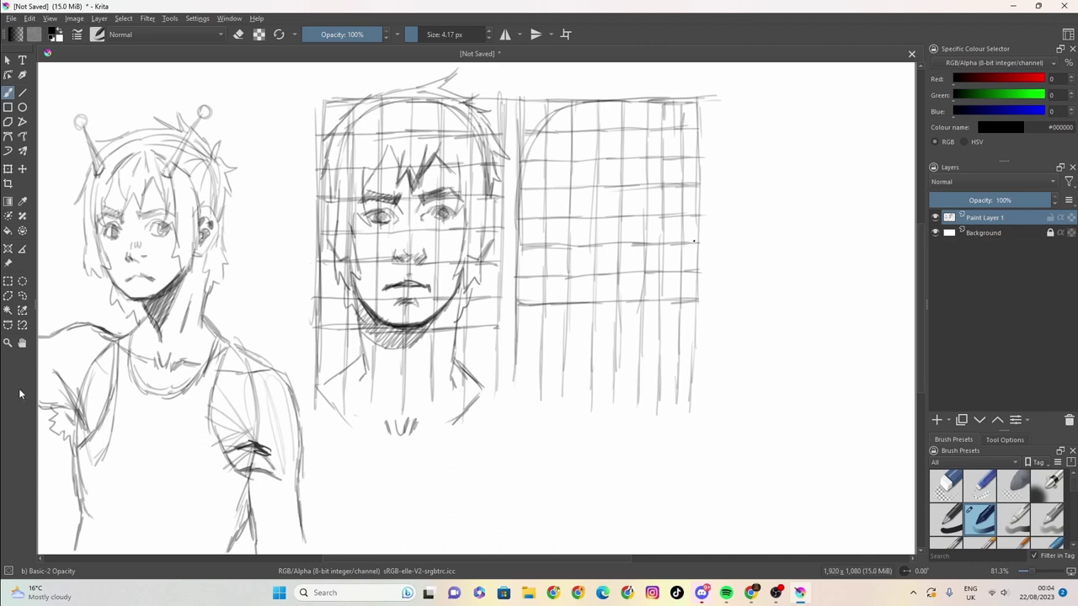
mouse_move(85, 333)
mouse_down()
mouse_move(60, 412)
mouse_move(86, 415)
mouse_up()
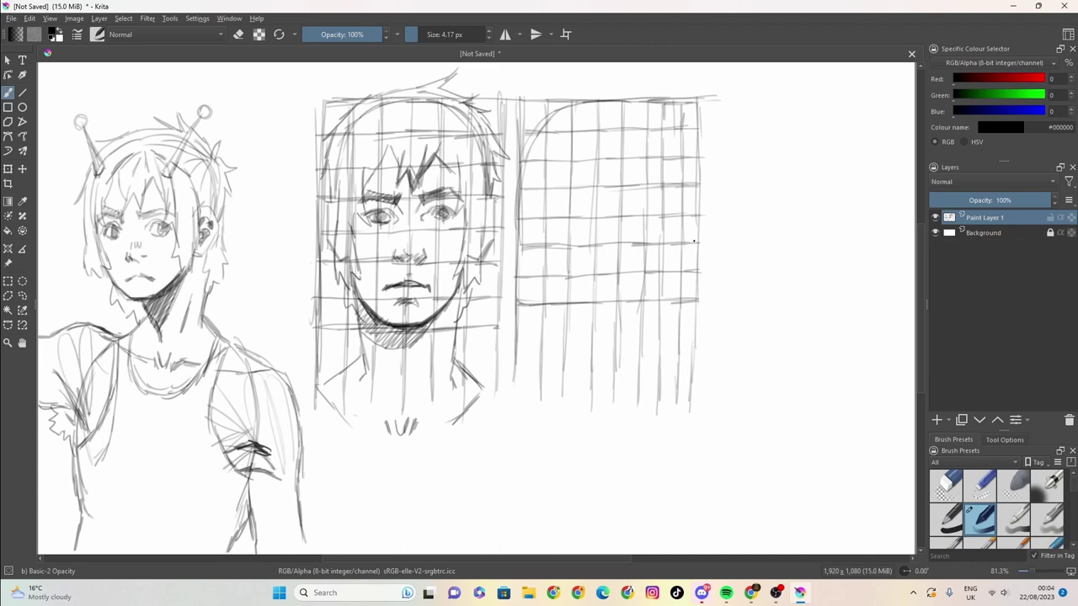
Draw collarbone lines across the first character's upper chest and extra strokes near the shoulder opposite the ear
drag(106, 354, 85, 413)
drag(109, 372, 90, 409)
drag(270, 380, 198, 383)
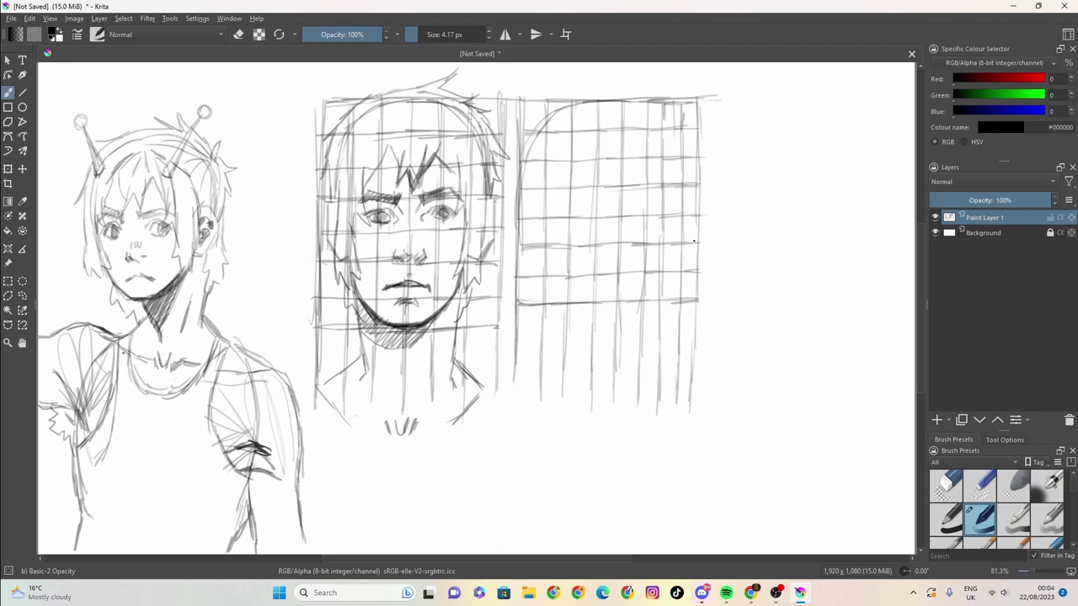
mouse_move(123, 353)
mouse_down()
mouse_move(161, 376)
mouse_move(145, 384)
mouse_move(169, 388)
mouse_move(195, 372)
mouse_move(224, 379)
mouse_move(176, 379)
mouse_move(258, 367)
mouse_move(258, 385)
mouse_move(170, 391)
mouse_up()
Erase the old marks between the first character's collarbones and the stray lines near the armpit
key(e)
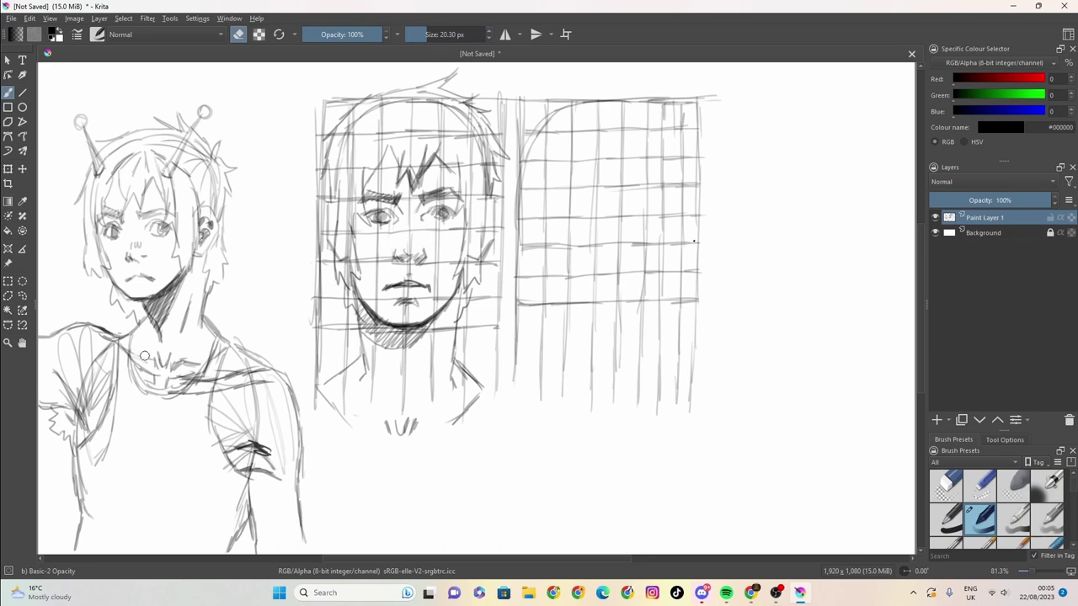
mouse_move(152, 362)
mouse_down()
mouse_move(202, 354)
mouse_move(193, 366)
mouse_move(148, 346)
mouse_move(140, 353)
mouse_move(137, 336)
mouse_move(134, 348)
mouse_move(186, 357)
mouse_move(203, 346)
mouse_move(230, 360)
mouse_move(236, 388)
mouse_move(208, 362)
mouse_move(218, 343)
mouse_move(101, 379)
mouse_move(136, 401)
mouse_move(120, 370)
mouse_up()
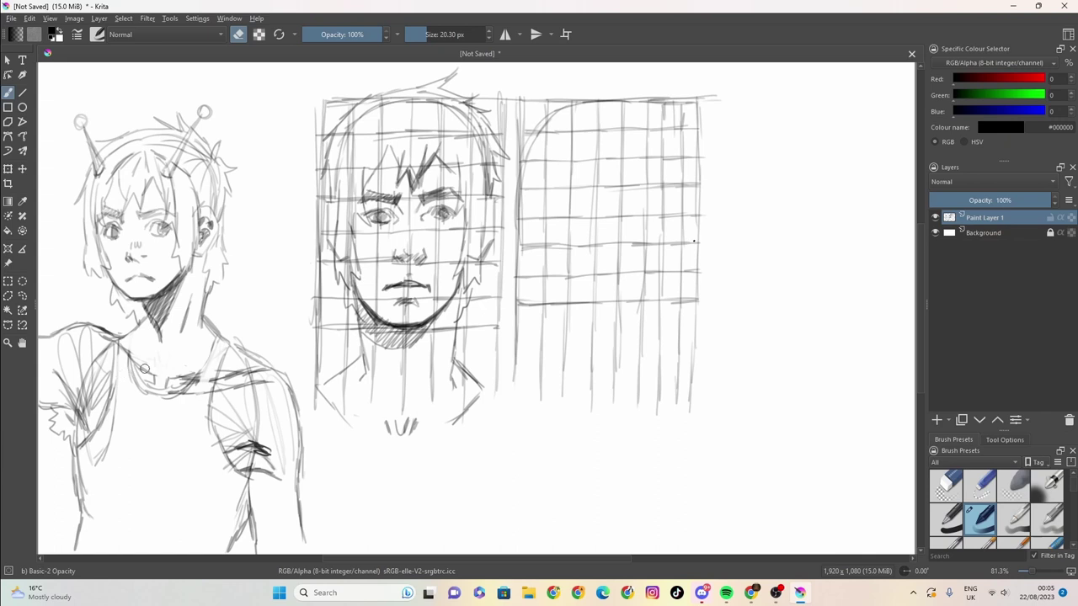
drag(91, 462, 115, 404)
drag(423, 35, 411, 35)
key(e)
Start the nape curve on the second gridded head and add hair and neck strokes to the first character
drag(523, 239, 538, 285)
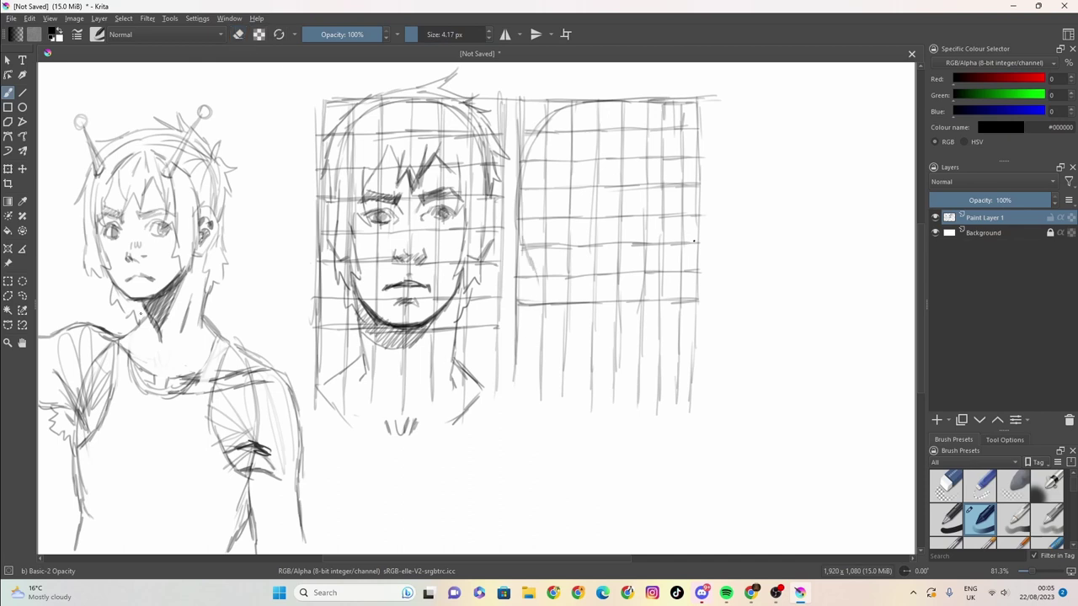
drag(142, 301, 149, 317)
drag(197, 286, 186, 323)
drag(207, 312, 202, 285)
Draw loose slanted strokes behind the first character's neck and a long neck muscle line running down to the collarbone
drag(265, 210, 250, 299)
drag(277, 230, 246, 313)
drag(260, 267, 246, 310)
drag(253, 283, 244, 306)
mouse_move(175, 312)
mouse_down()
mouse_move(167, 383)
mouse_move(196, 306)
mouse_up()
mouse_move(204, 261)
mouse_down()
mouse_move(192, 324)
mouse_move(190, 310)
mouse_move(173, 352)
mouse_up()
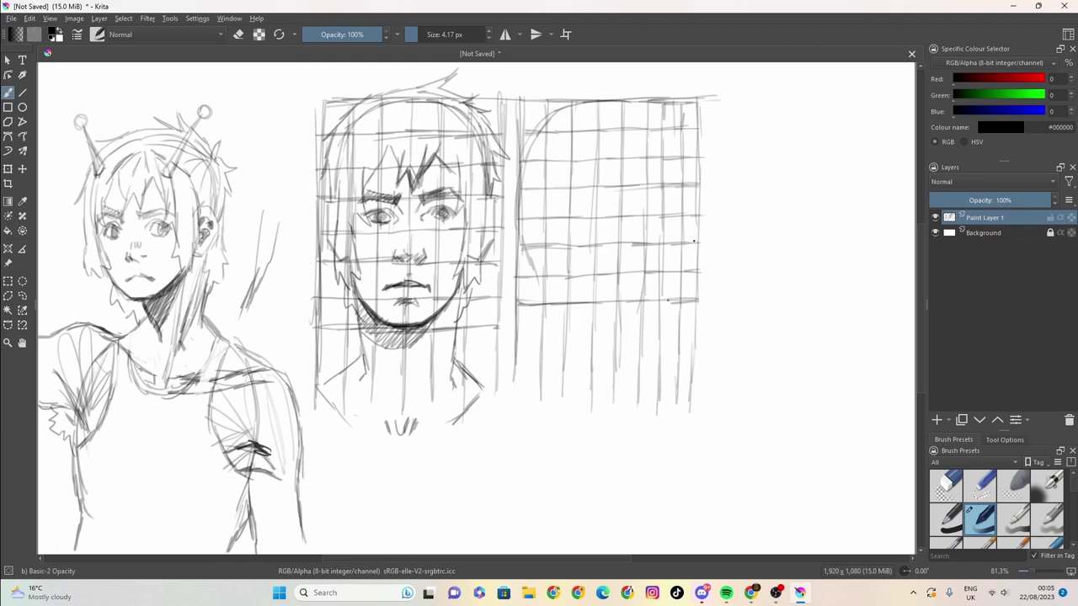
Curve the second head's nape into the neck, and add contour strokes to the first character's arm below the sleeve creases
drag(518, 232, 529, 299)
drag(531, 258, 518, 332)
drag(253, 509, 258, 546)
mouse_move(260, 522)
mouse_down()
mouse_move(263, 554)
mouse_move(279, 543)
mouse_up()
drag(269, 476, 277, 512)
drag(275, 496, 278, 521)
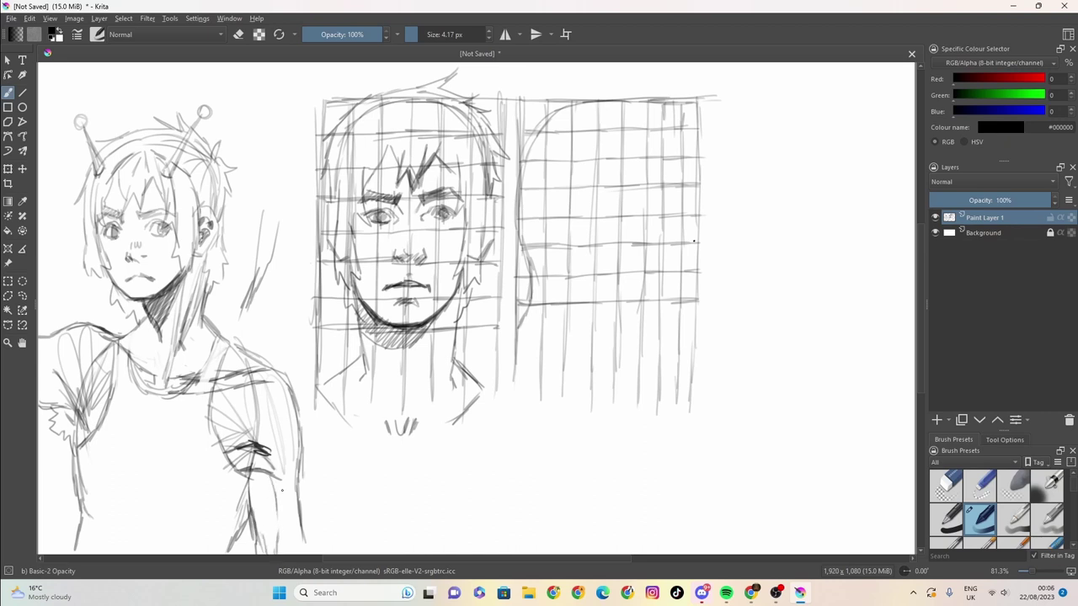
mouse_move(275, 476)
mouse_down()
mouse_move(278, 491)
mouse_move(291, 488)
mouse_up()
mouse_move(292, 473)
mouse_down()
mouse_move(282, 503)
mouse_move(291, 554)
mouse_up()
Draw the second head's side profile from the crown over the forehead and brow to the tip of the nose
drag(663, 125, 669, 137)
mouse_move(633, 101)
mouse_down()
mouse_move(669, 138)
mouse_move(657, 121)
mouse_move(682, 180)
mouse_up()
drag(665, 131, 673, 156)
drag(681, 192, 694, 241)
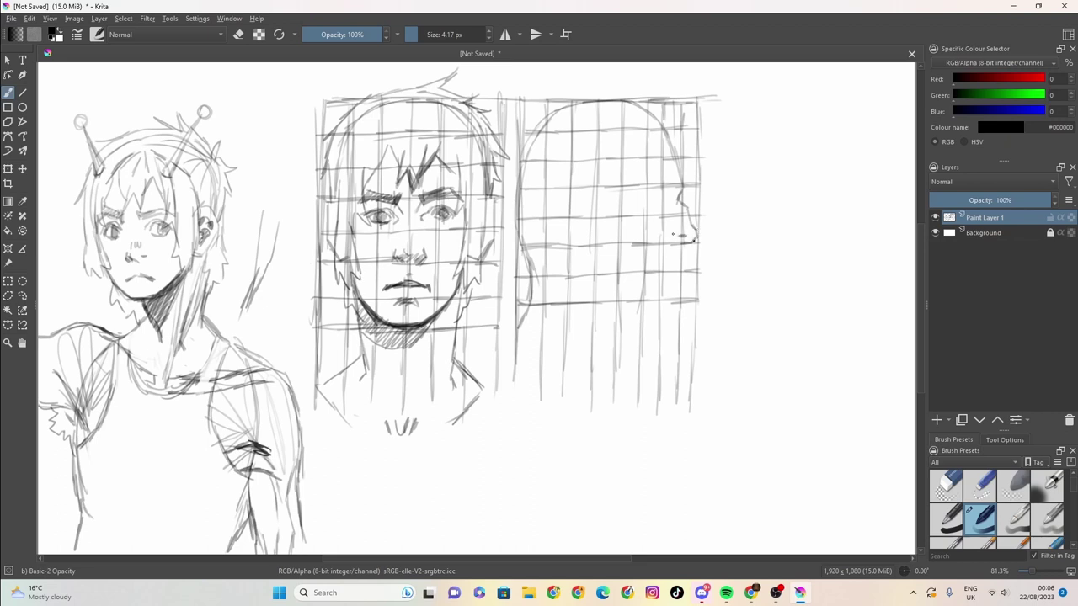
Complete the profile with nostril, lips, chin and front of the neck, and add a shaded eyebrow and eye
drag(680, 229, 674, 235)
mouse_move(676, 178)
mouse_down()
mouse_move(679, 187)
mouse_move(638, 193)
mouse_move(654, 182)
mouse_up()
mouse_move(685, 250)
mouse_down()
mouse_move(687, 260)
mouse_move(659, 267)
mouse_move(679, 288)
mouse_move(671, 301)
mouse_move(629, 314)
mouse_move(639, 376)
mouse_up()
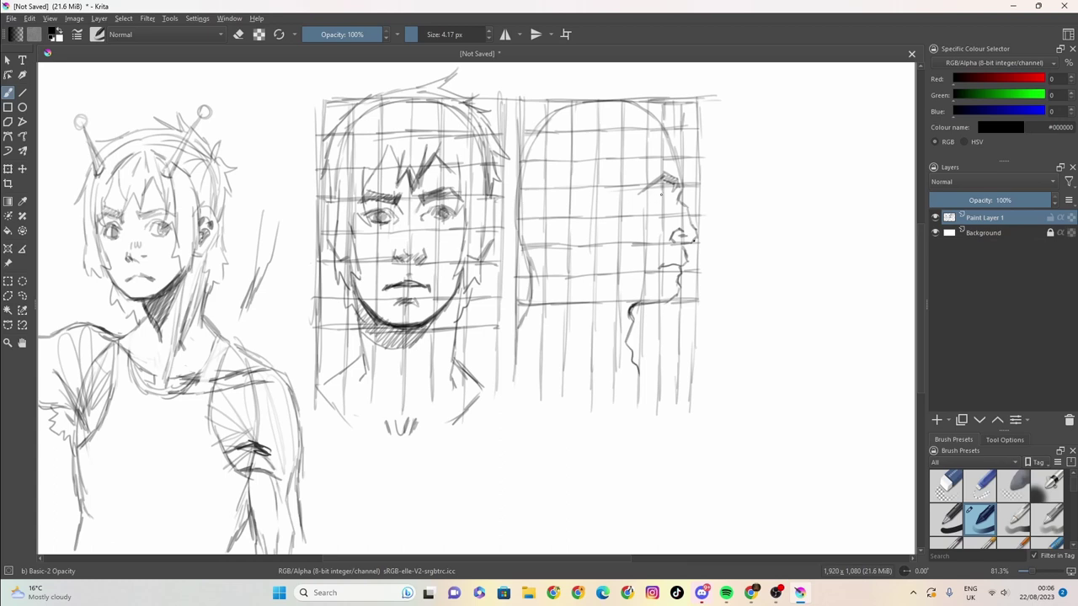
drag(648, 195, 670, 191)
mouse_move(658, 198)
mouse_down()
mouse_move(674, 192)
mouse_move(667, 206)
mouse_move(666, 193)
mouse_up()
Draw long pointed hair locks hanging from the temple to the jaw on the profile head
mouse_move(600, 160)
mouse_down()
mouse_move(590, 221)
mouse_move(599, 270)
mouse_up()
mouse_move(605, 221)
mouse_down()
mouse_move(613, 283)
mouse_move(625, 242)
mouse_move(623, 265)
mouse_up()
drag(637, 157, 625, 226)
drag(597, 156, 590, 200)
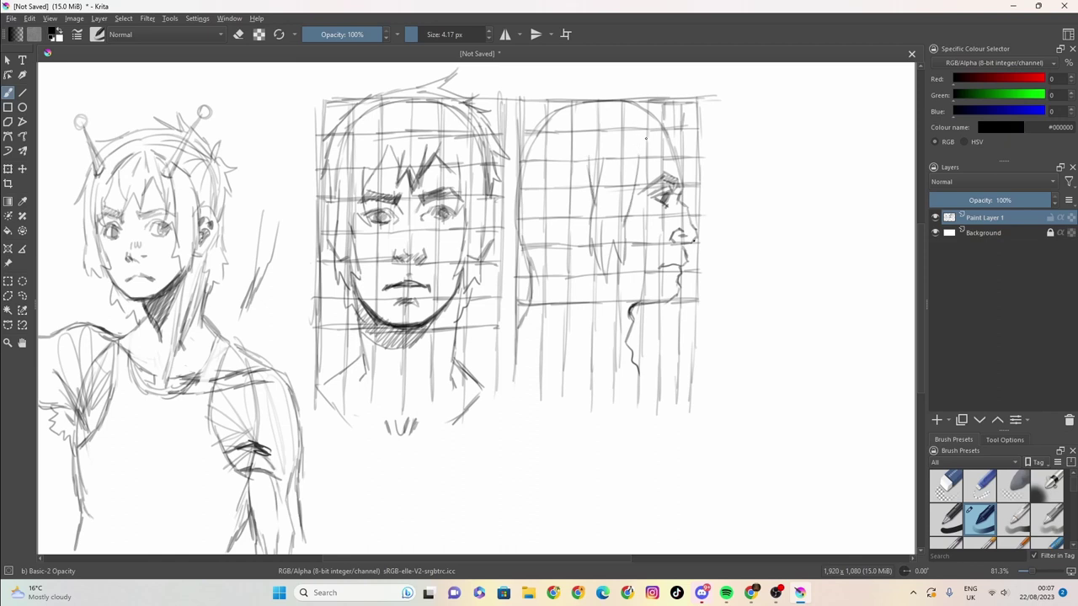
Sketch a jagged fringe over the profile's forehead and a spiky hair outline across the crown and down the back
mouse_move(651, 137)
mouse_down()
mouse_move(640, 174)
mouse_move(665, 165)
mouse_up()
mouse_move(662, 144)
mouse_down()
mouse_move(676, 172)
mouse_move(692, 167)
mouse_move(691, 150)
mouse_up()
mouse_move(608, 90)
mouse_down()
mouse_move(691, 118)
mouse_move(671, 133)
mouse_up()
drag(645, 91, 678, 104)
mouse_move(669, 104)
mouse_down()
mouse_move(654, 89)
mouse_move(562, 103)
mouse_move(529, 125)
mouse_up()
mouse_move(583, 101)
mouse_down()
mouse_move(522, 132)
mouse_move(530, 124)
mouse_move(512, 160)
mouse_move(510, 242)
mouse_up()
drag(510, 236, 531, 293)
drag(525, 283, 531, 310)
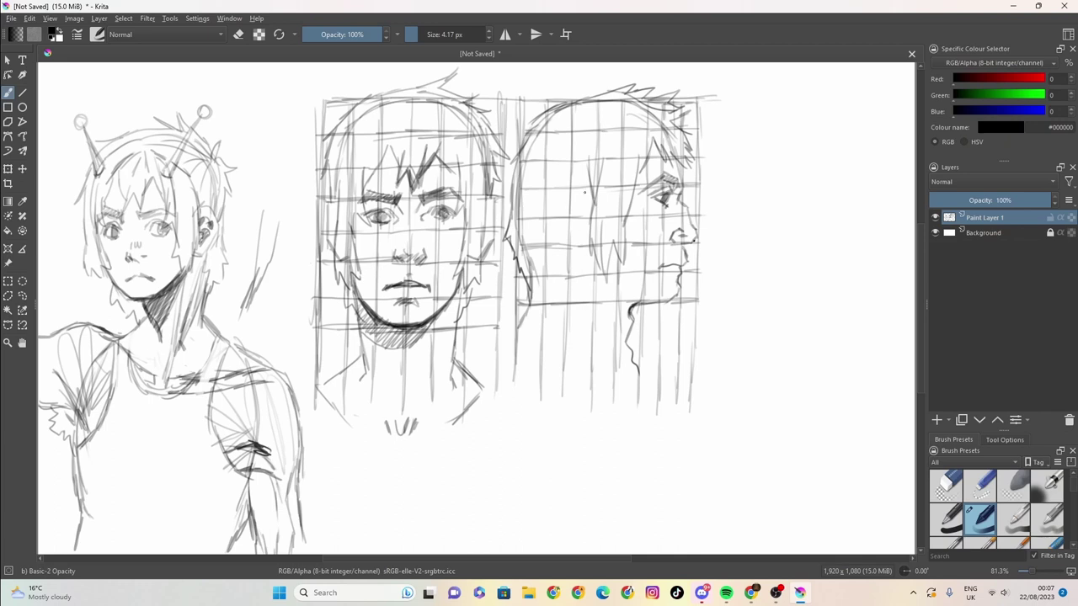
Draw the profile head's ear with inner details, the jawline, and the back of the neck
drag(574, 192, 581, 247)
mouse_move(577, 190)
mouse_down()
mouse_move(556, 222)
mouse_move(566, 243)
mouse_move(586, 245)
mouse_move(558, 206)
mouse_move(569, 191)
mouse_move(586, 204)
mouse_move(571, 214)
mouse_move(577, 232)
mouse_move(590, 232)
mouse_move(563, 239)
mouse_move(635, 287)
mouse_up()
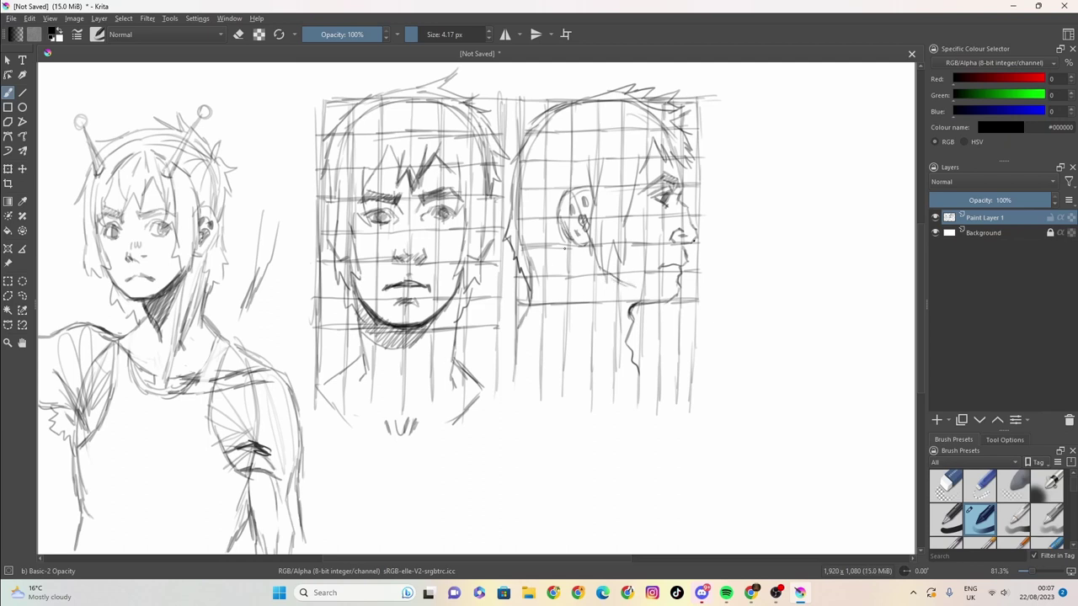
drag(571, 244, 531, 290)
mouse_move(514, 328)
mouse_down()
mouse_move(503, 363)
mouse_move(507, 354)
mouse_up()
drag(607, 301, 620, 314)
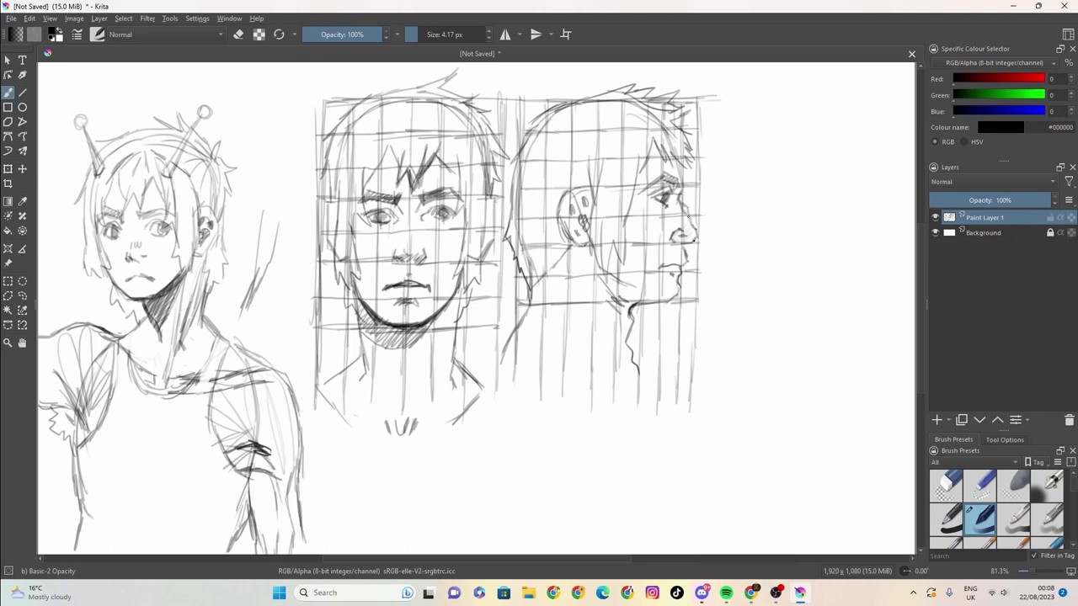
Darken the profile's nose line and fringe, and add spiky hair points along the nape
mouse_move(687, 223)
mouse_down()
mouse_move(697, 240)
mouse_move(686, 243)
mouse_up()
drag(681, 202, 691, 240)
mouse_move(506, 220)
mouse_down()
mouse_move(519, 311)
mouse_move(520, 299)
mouse_move(580, 317)
mouse_move(577, 251)
mouse_move(579, 308)
mouse_move(557, 273)
mouse_up()
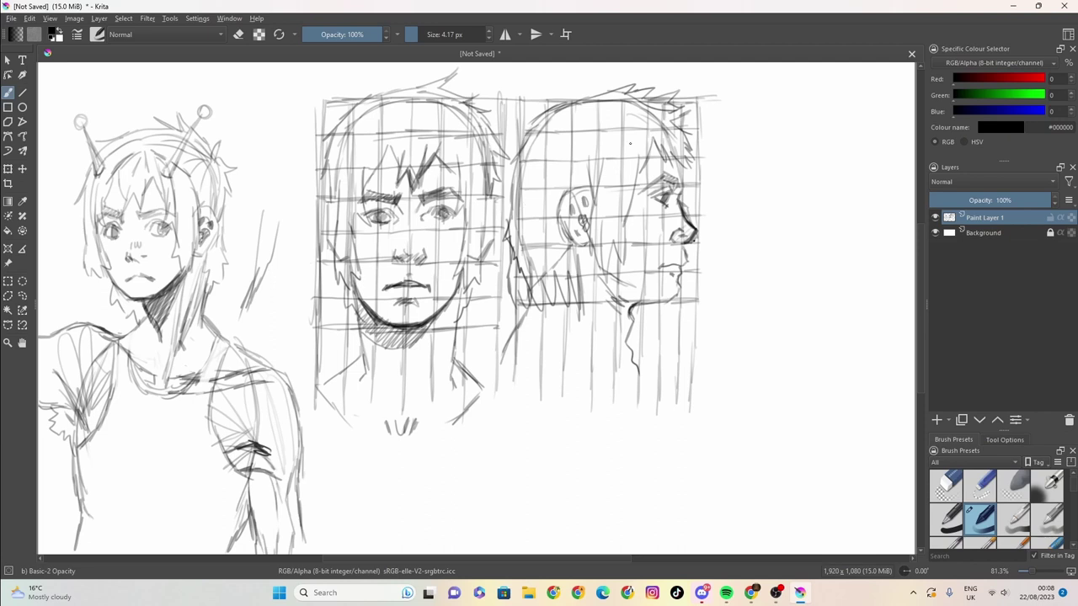
mouse_move(674, 119)
mouse_down()
mouse_move(700, 153)
mouse_move(688, 139)
mouse_move(678, 164)
mouse_move(645, 143)
mouse_up()
Close the drawing and save it as a Krita document named alien
key(ctrl+w)
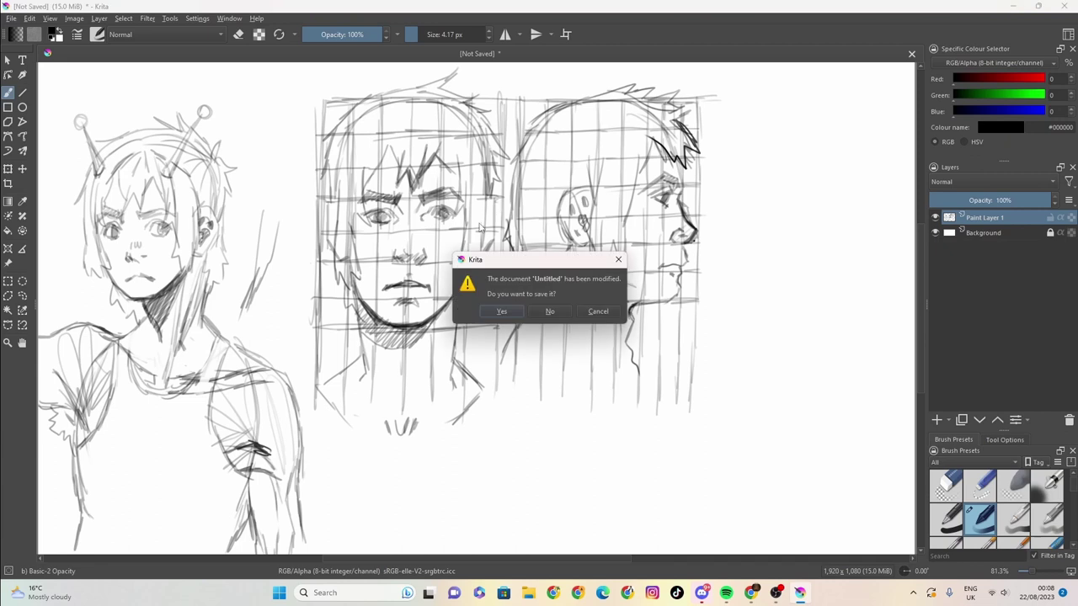
click(498, 311)
text(a)
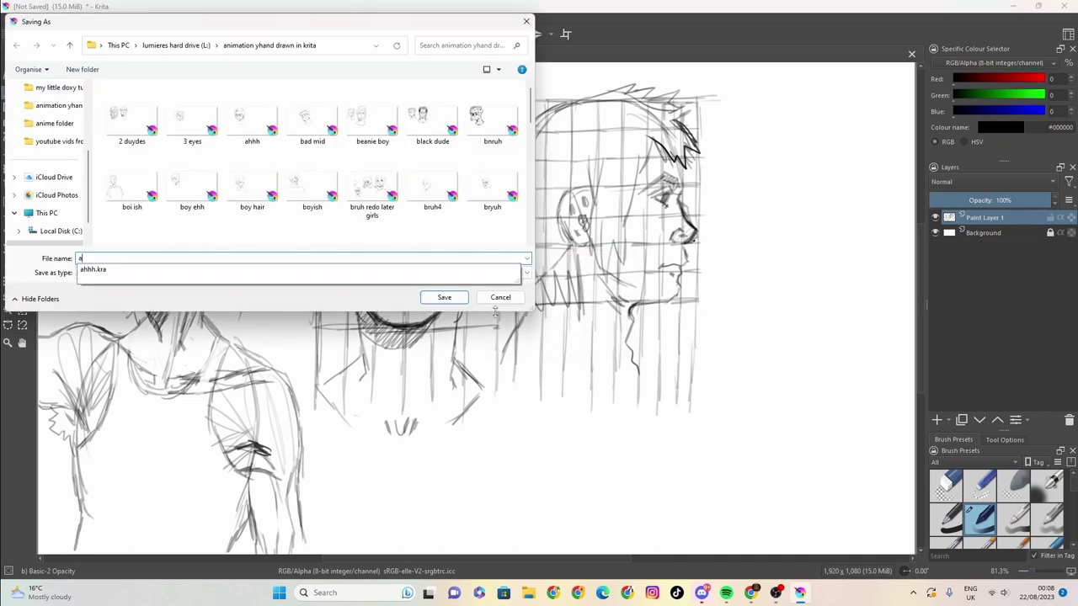
text(hhh)
key(BackSpace)
key(BackSpace)
key(BackSpace)
text(l)
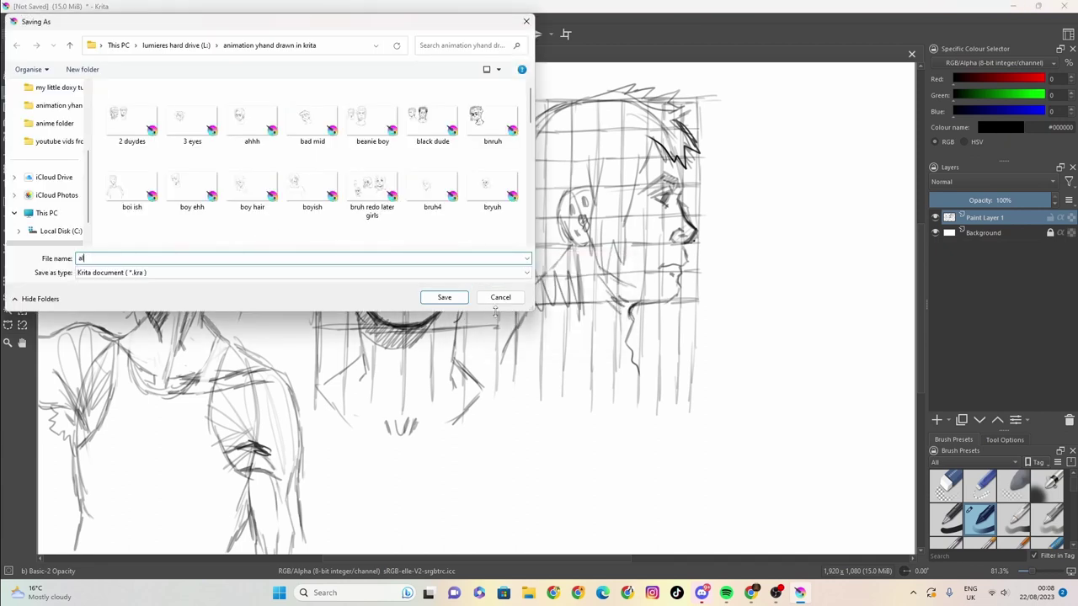
text(ien)
click(444, 298)
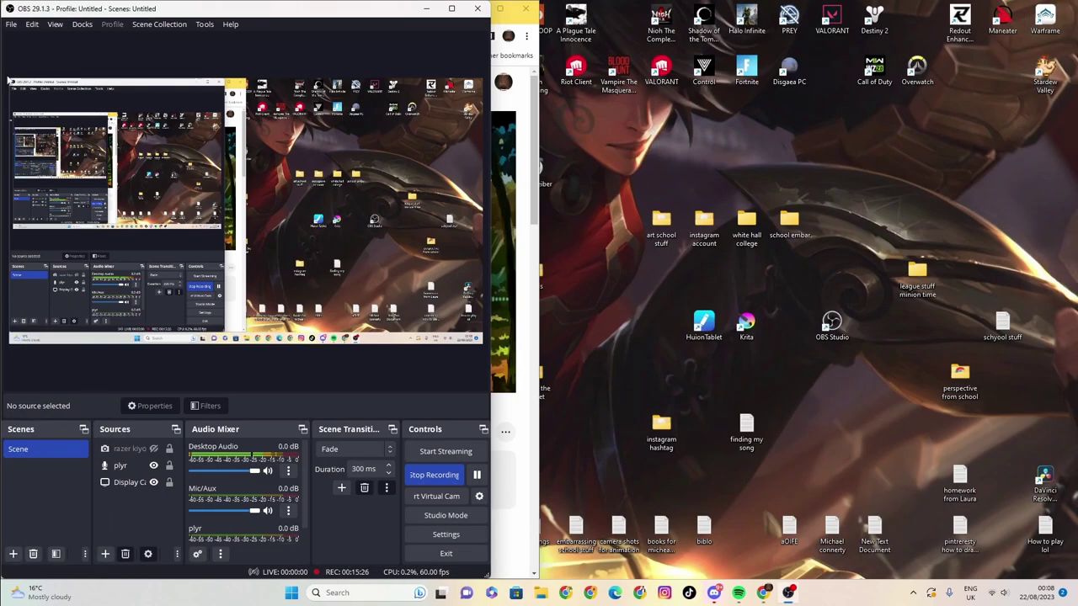